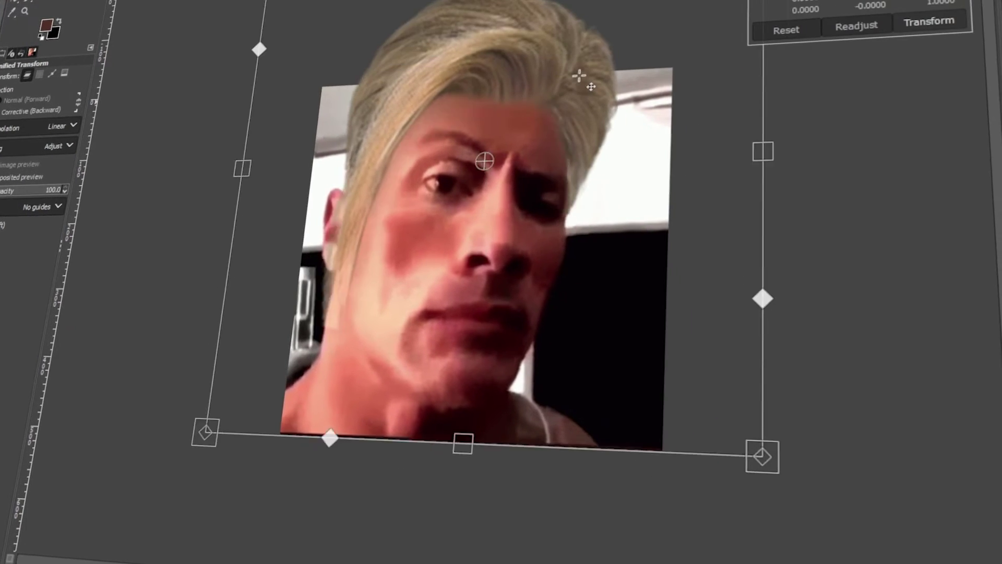
{"action": "key", "text": "Return"}
{"action": "left_click", "coordinate": [987, 464]}
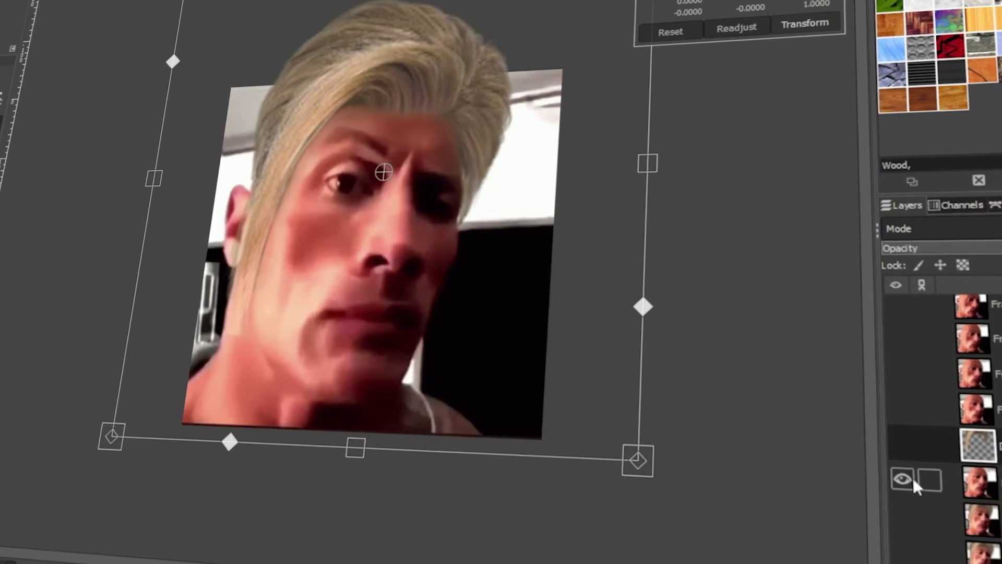
{"action": "key", "text": "Return"}
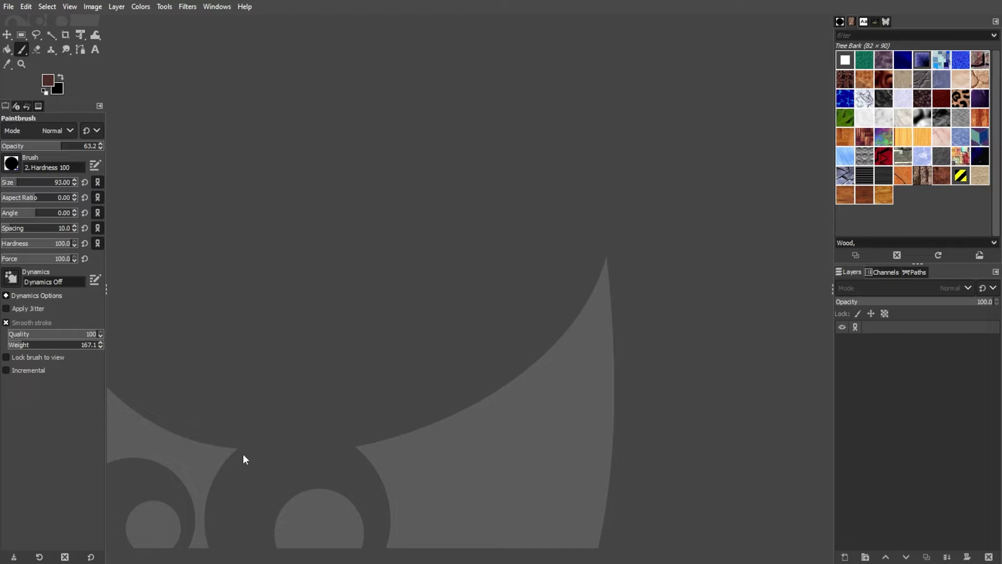
Open the animated the-rock-rock image with its frames as layers and select the Background frame layer
{"action": "left_click", "coordinate": [9, 6]}
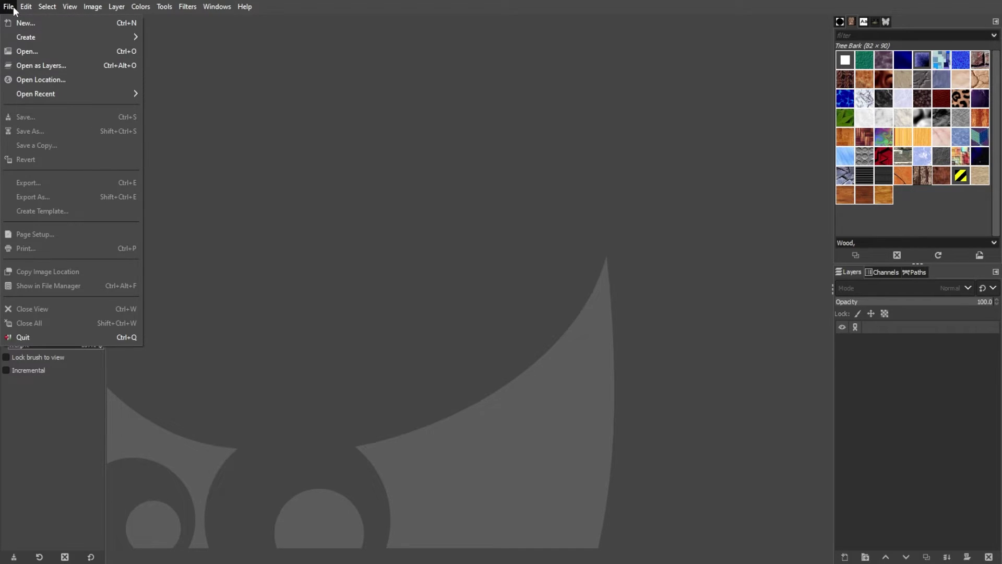
{"action": "left_click", "coordinate": [21, 51]}
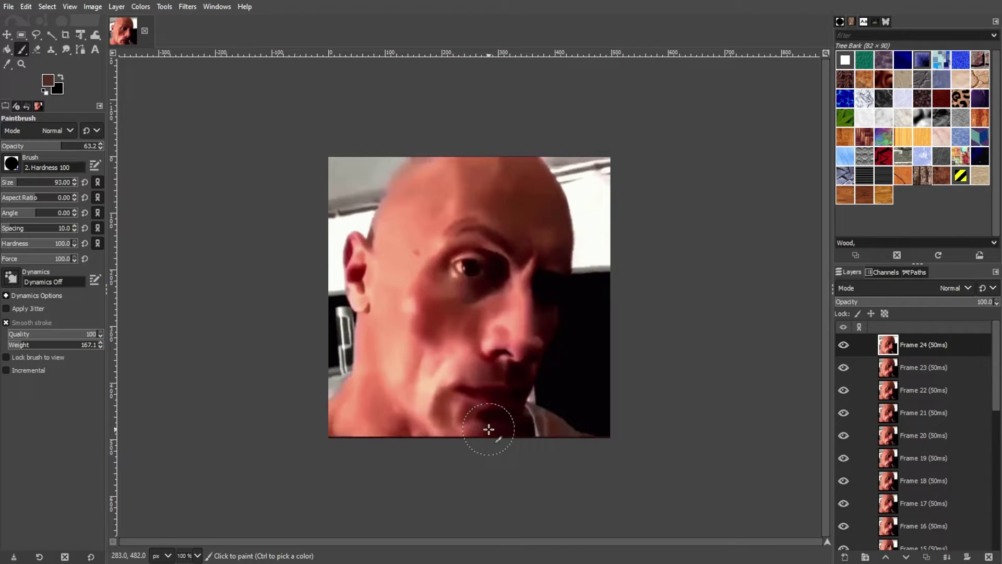
{"action": "scroll", "coordinate": [902, 380], "scroll_direction": "down", "scroll_amount": 5}
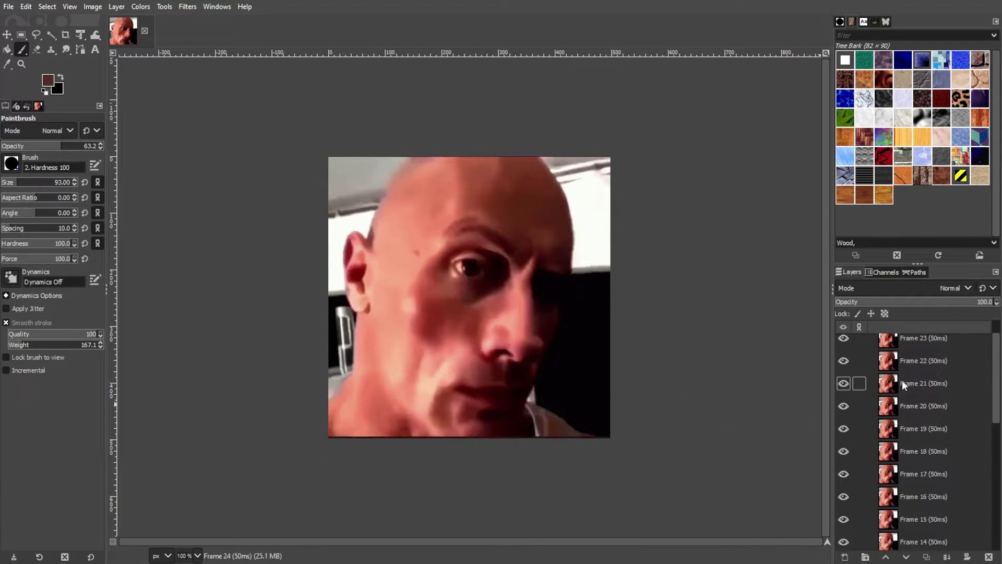
{"action": "scroll", "coordinate": [906, 387], "scroll_direction": "down", "scroll_amount": 3}
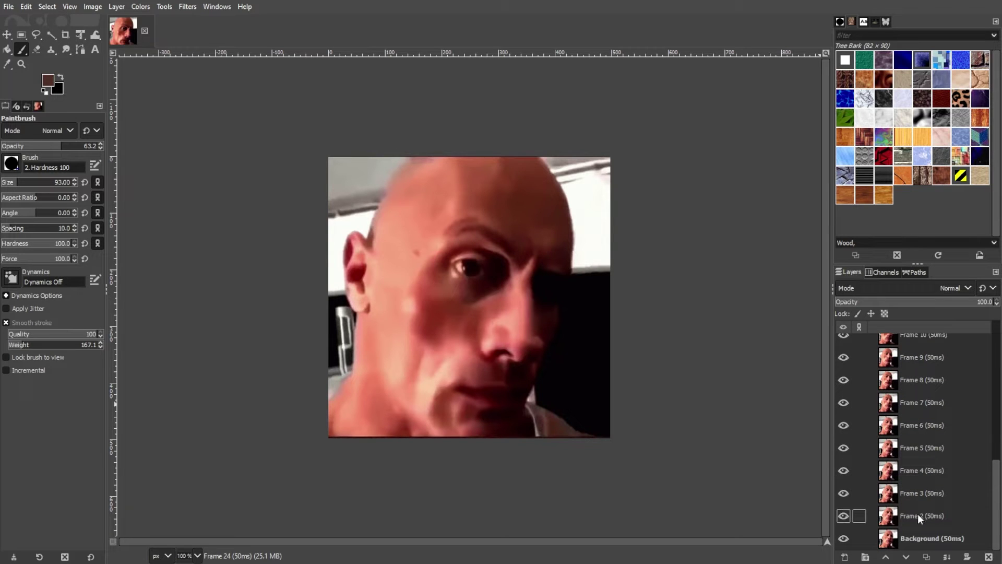
{"action": "left_click", "coordinate": [919, 539]}
{"action": "scroll", "coordinate": [929, 518], "scroll_direction": "up", "scroll_amount": 7}
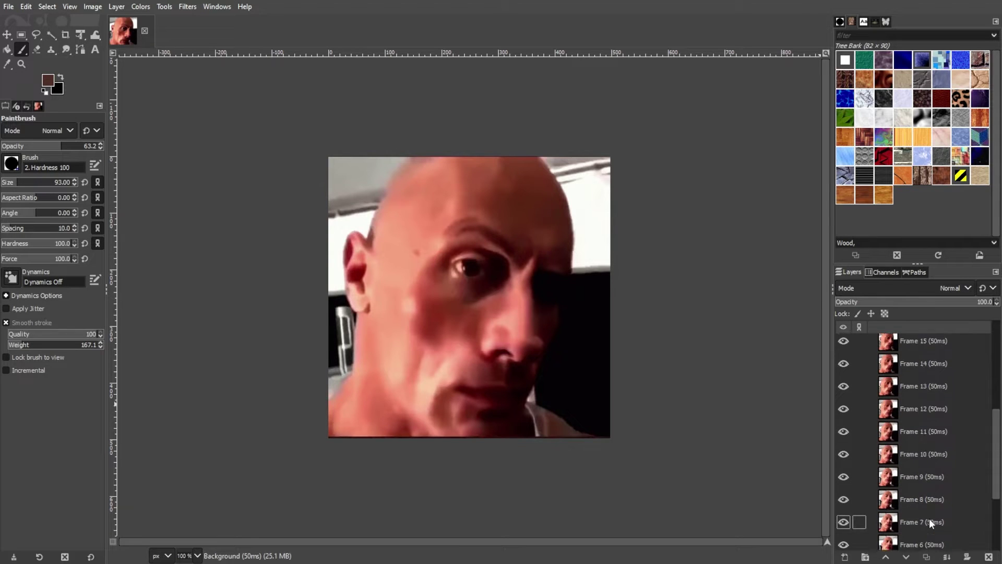
{"action": "scroll", "coordinate": [929, 518], "scroll_direction": "down", "scroll_amount": 7}
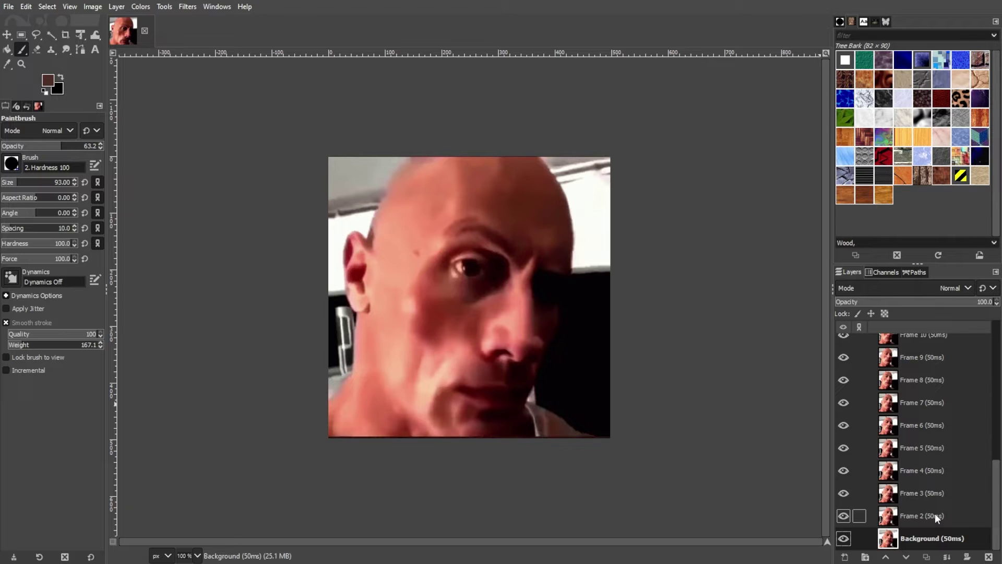
Bring up the dockable Layers dialog
{"action": "left_click", "coordinate": [226, 7]}
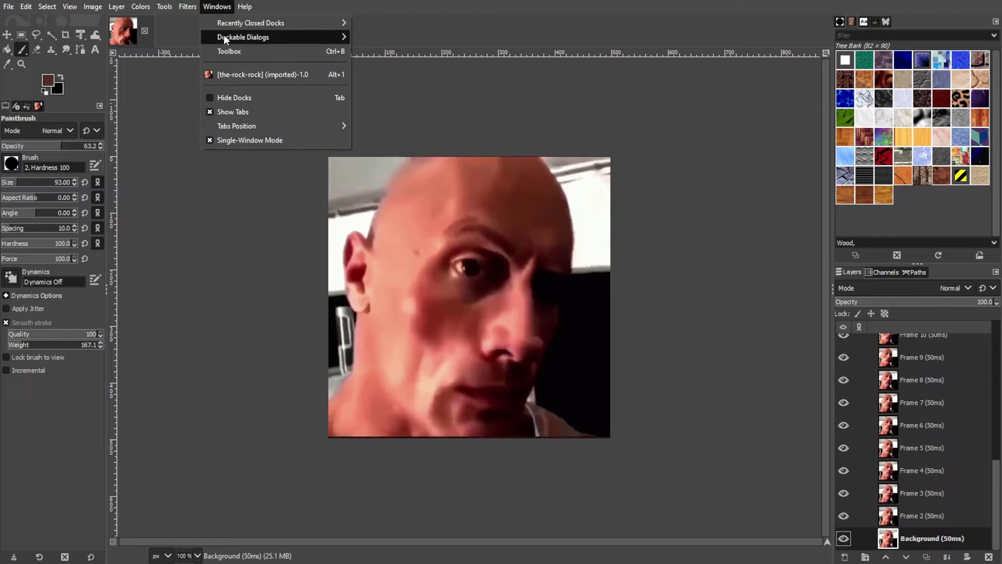
{"action": "mouse_move", "coordinate": [224, 36]}
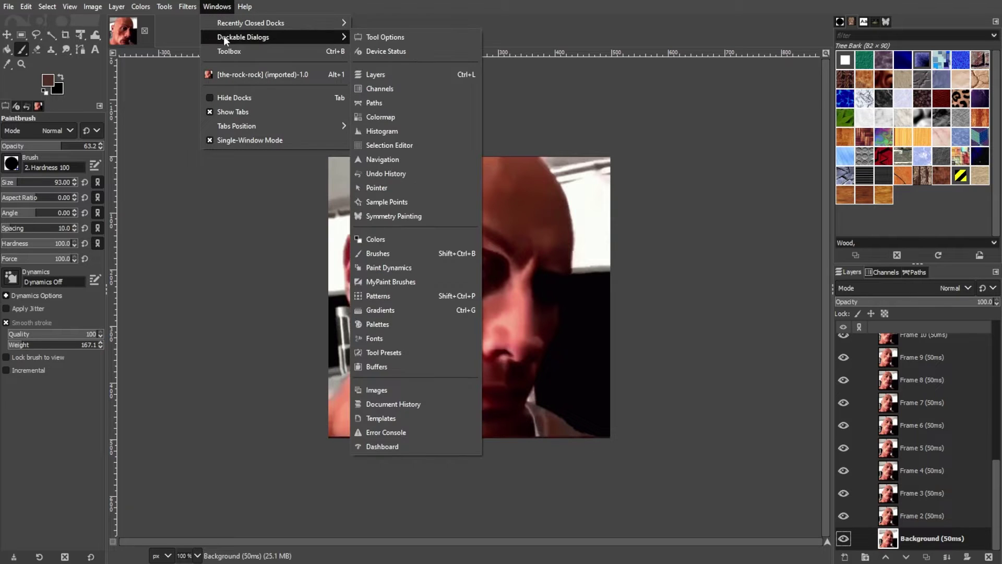
{"action": "left_click", "coordinate": [377, 74]}
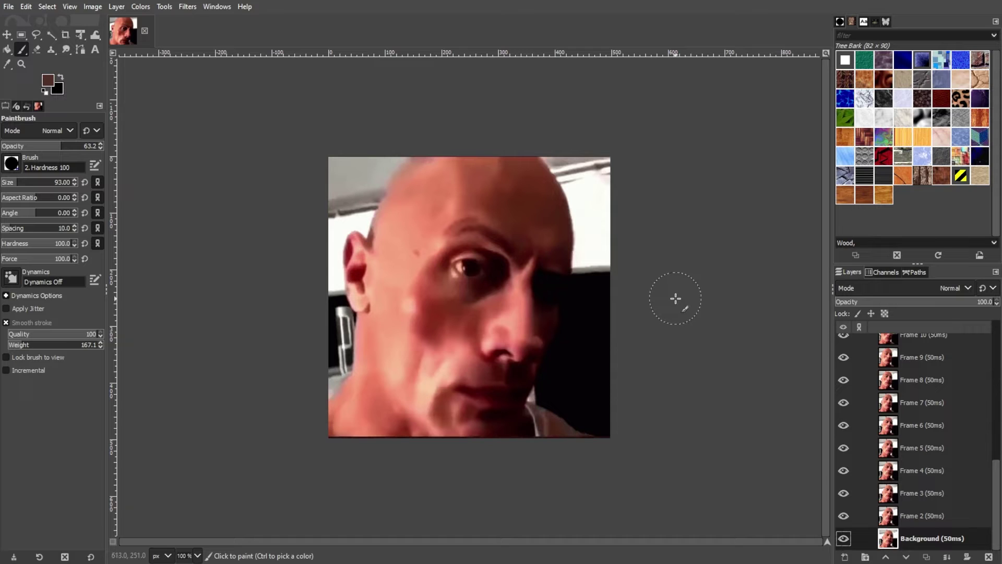
Activate the Move tool and make the Background layer the only visible frame
{"action": "left_click", "coordinate": [7, 34]}
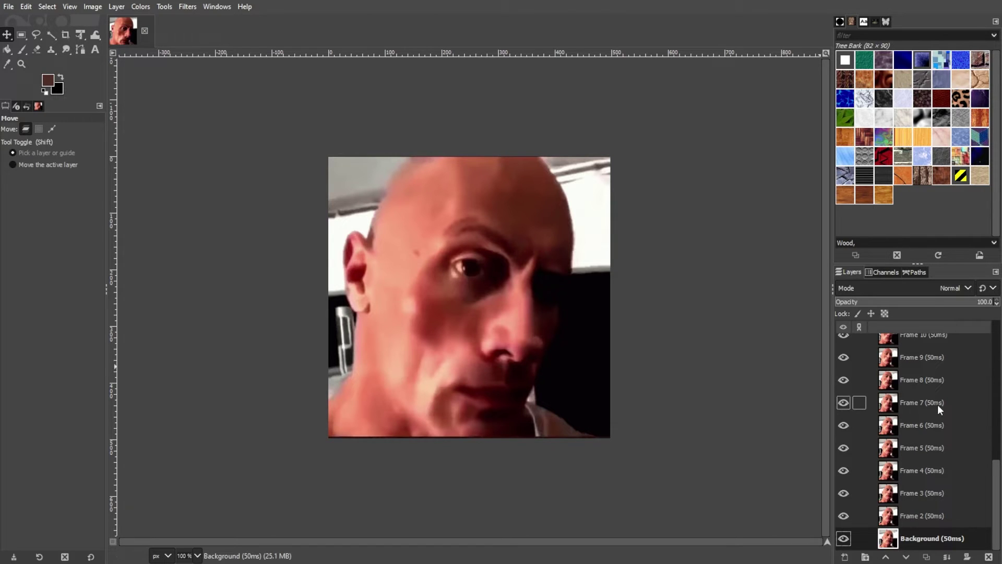
{"action": "mouse_move", "coordinate": [998, 509]}
{"action": "left_mouse_down"}
{"action": "mouse_move", "coordinate": [999, 359]}
{"action": "mouse_move", "coordinate": [999, 503]}
{"action": "left_mouse_up"}
{"action": "left_click", "coordinate": [843, 538]}
{"action": "left_click", "coordinate": [844, 538]}
{"action": "left_click", "coordinate": [843, 538]}
{"action": "left_click", "coordinate": [844, 538]}
{"action": "left_click", "coordinate": [844, 538]}
{"action": "left_click", "coordinate": [843, 537]}
{"action": "left_click", "coordinate": [843, 538]}
{"action": "left_click", "coordinate": [844, 538]}
{"action": "left_click", "coordinate": [845, 539], "text": "shift"}
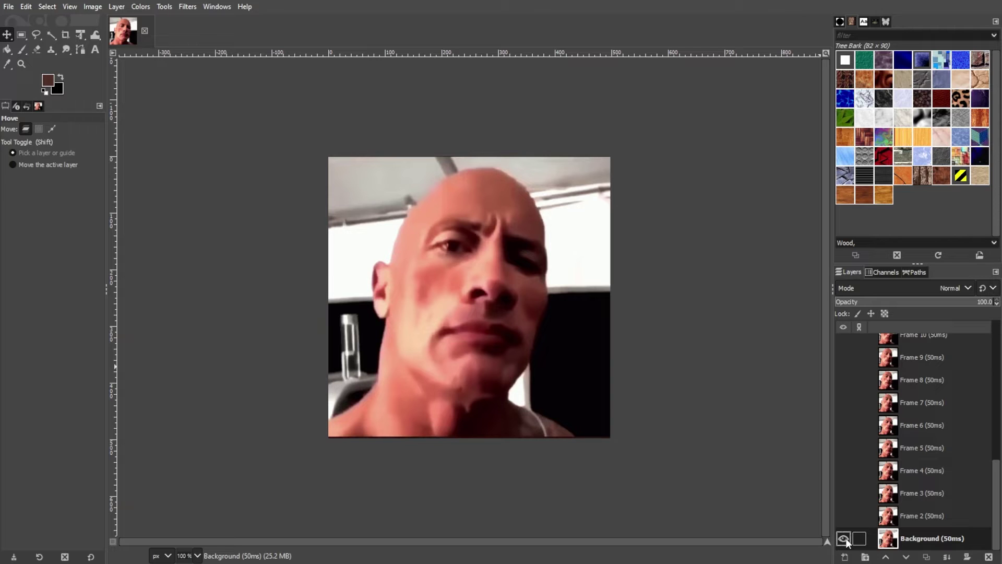
Restore the visibility of all frame layers and isolate the Background layer once more
{"action": "scroll", "coordinate": [856, 480], "scroll_direction": "up", "scroll_amount": 5}
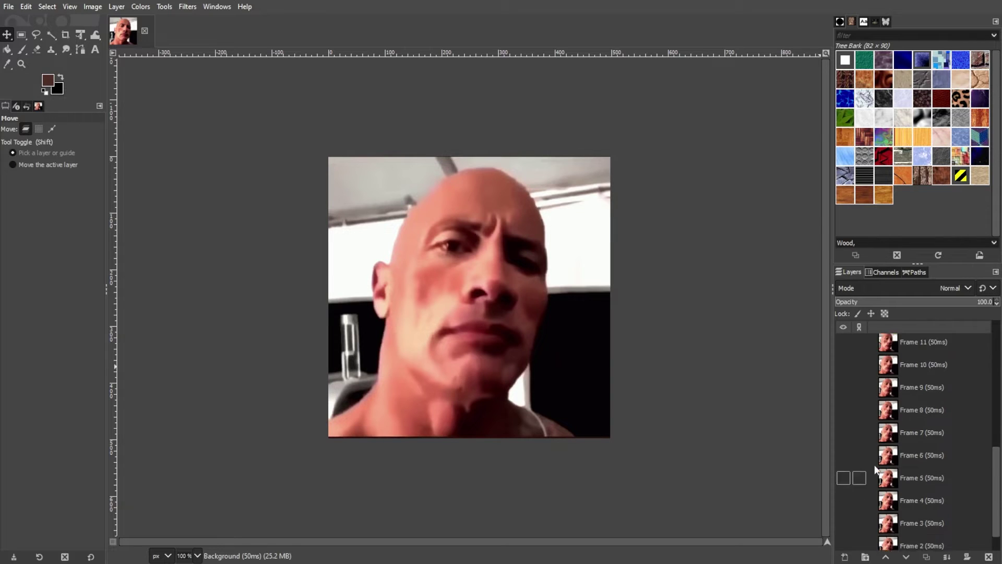
{"action": "scroll", "coordinate": [881, 459], "scroll_direction": "down", "scroll_amount": 5}
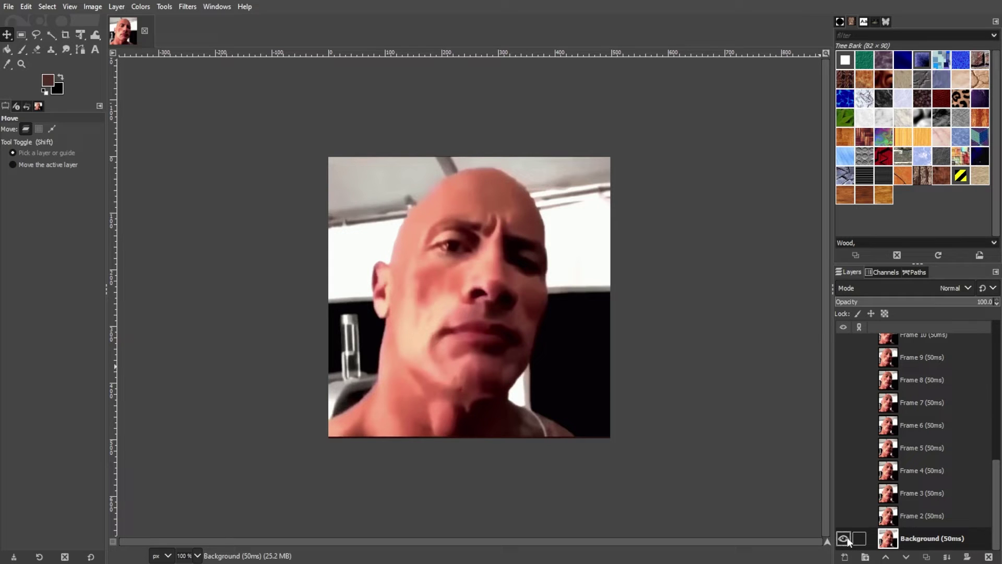
{"action": "left_click", "coordinate": [844, 538], "text": "shift"}
{"action": "scroll", "coordinate": [882, 485], "scroll_direction": "up", "scroll_amount": 10}
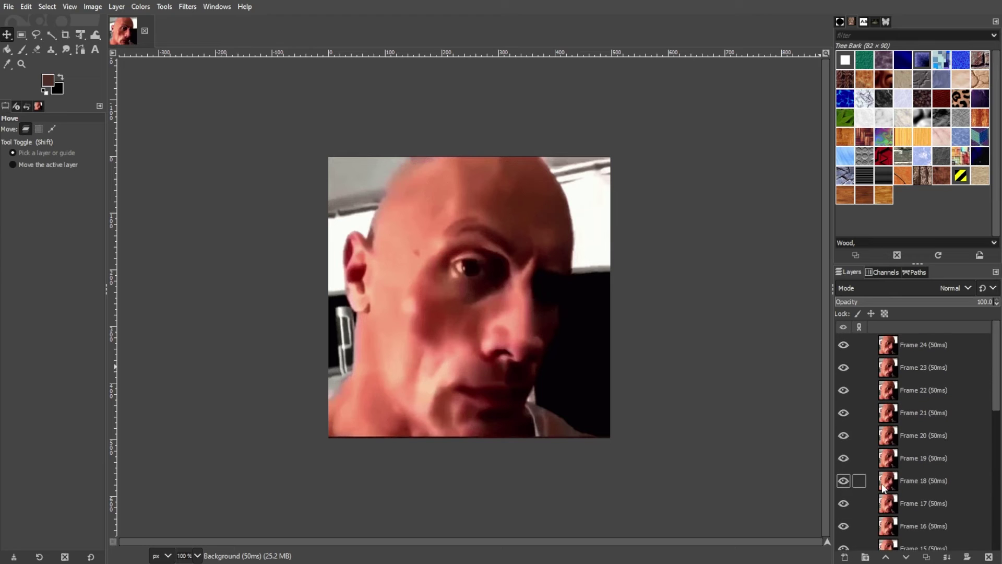
{"action": "scroll", "coordinate": [881, 486], "scroll_direction": "down", "scroll_amount": 10}
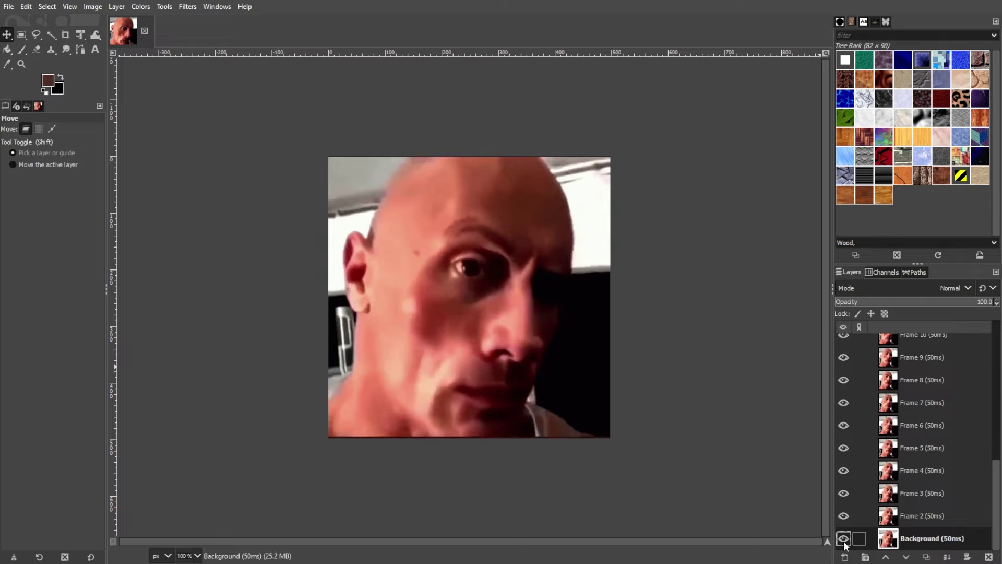
{"action": "left_click", "coordinate": [843, 539], "text": "shift"}
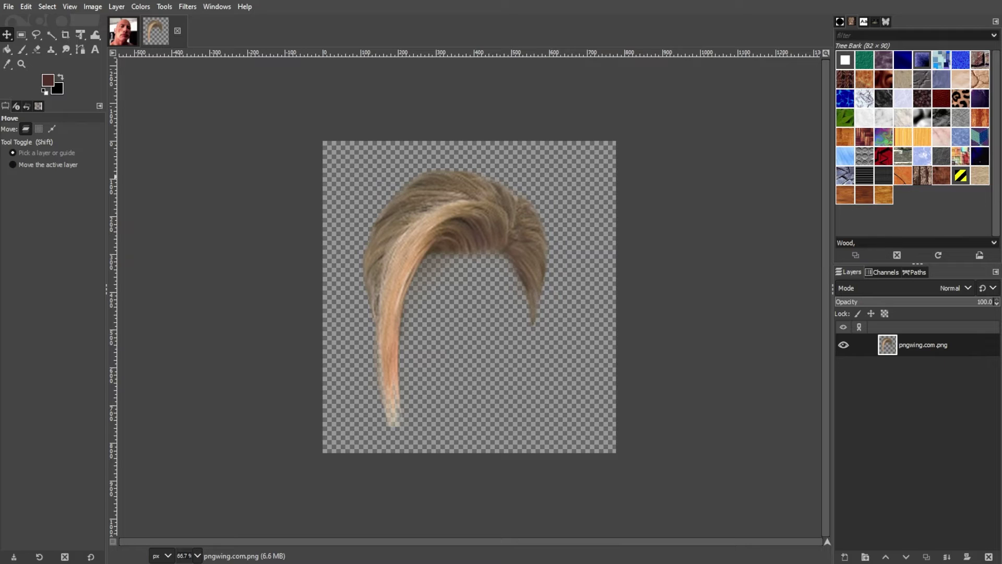
Add the pngwing.com hair image as a layer above Background, and use Unified Transform to shrink, rotate and position it over the head
{"action": "left_click", "coordinate": [125, 34]}
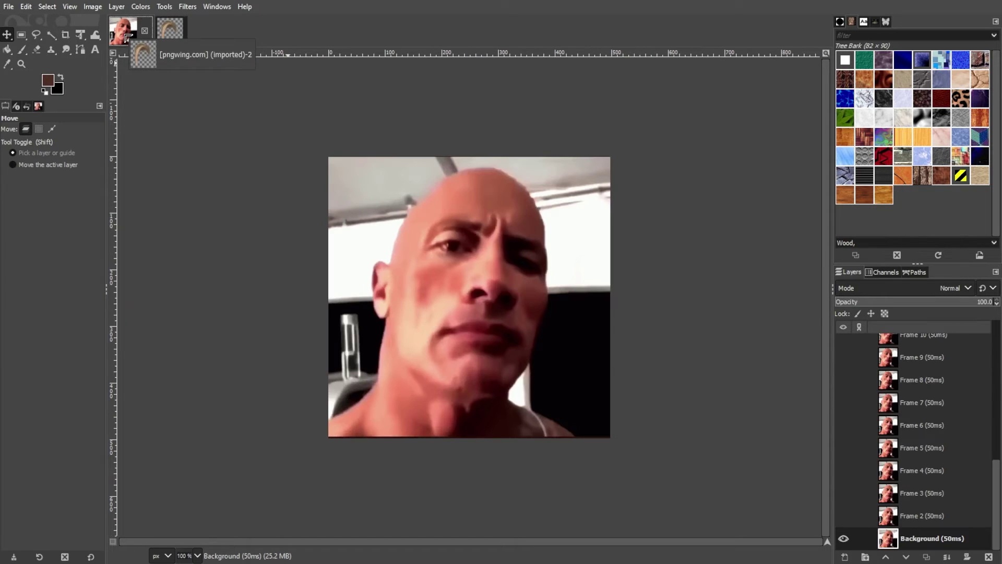
{"action": "left_click_drag", "start_coordinate": [128, 38], "coordinate": [389, 343]}
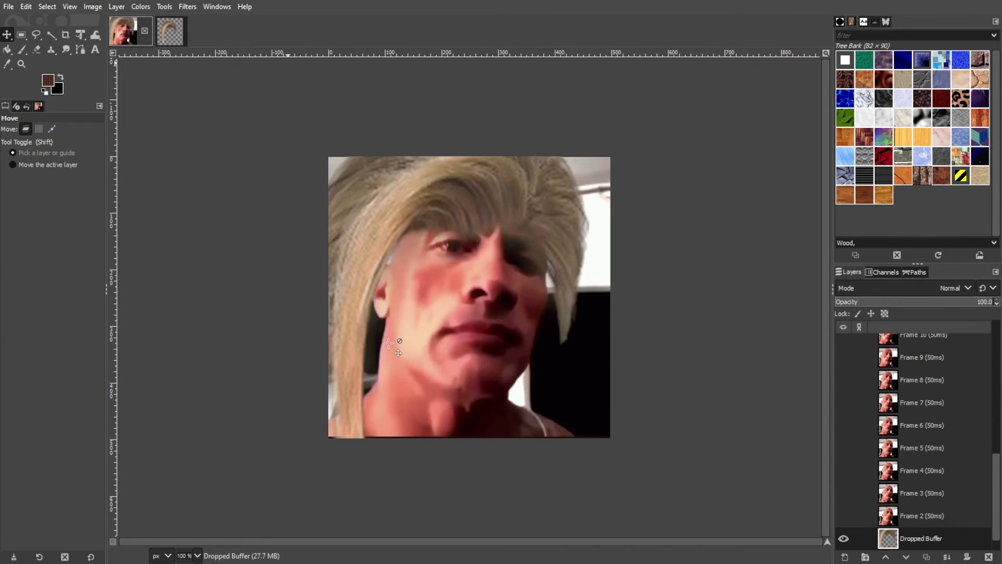
{"action": "left_click", "coordinate": [80, 35]}
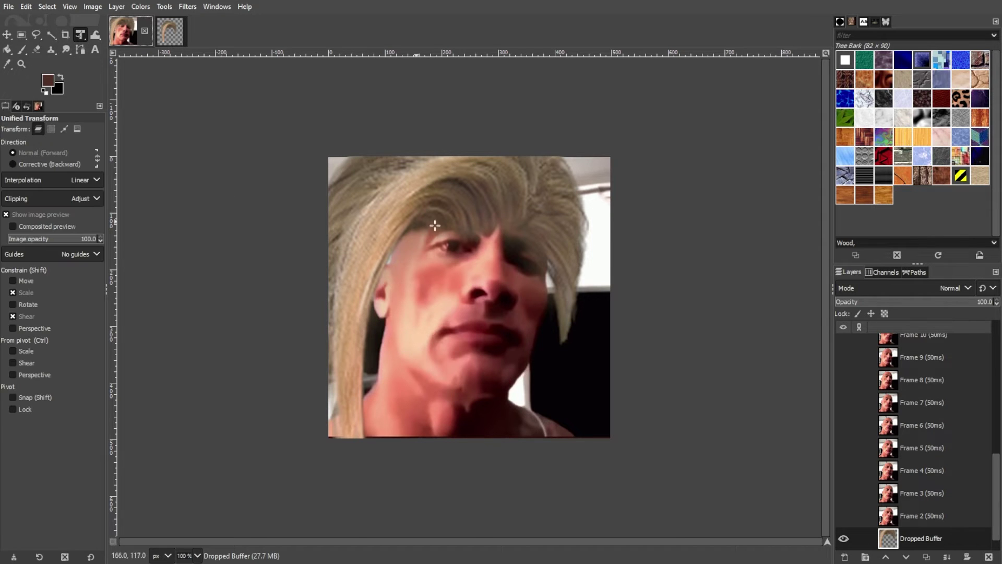
{"action": "left_click", "coordinate": [522, 230]}
{"action": "left_click_drag", "start_coordinate": [521, 230], "coordinate": [543, 207]}
{"action": "left_click_drag", "start_coordinate": [710, 506], "coordinate": [633, 448]}
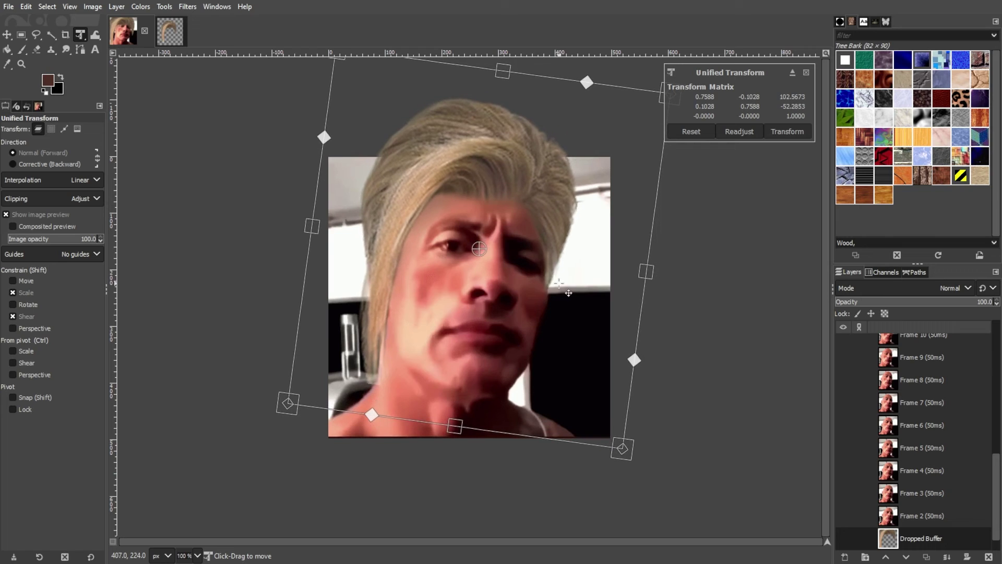
{"action": "key", "text": "Return"}
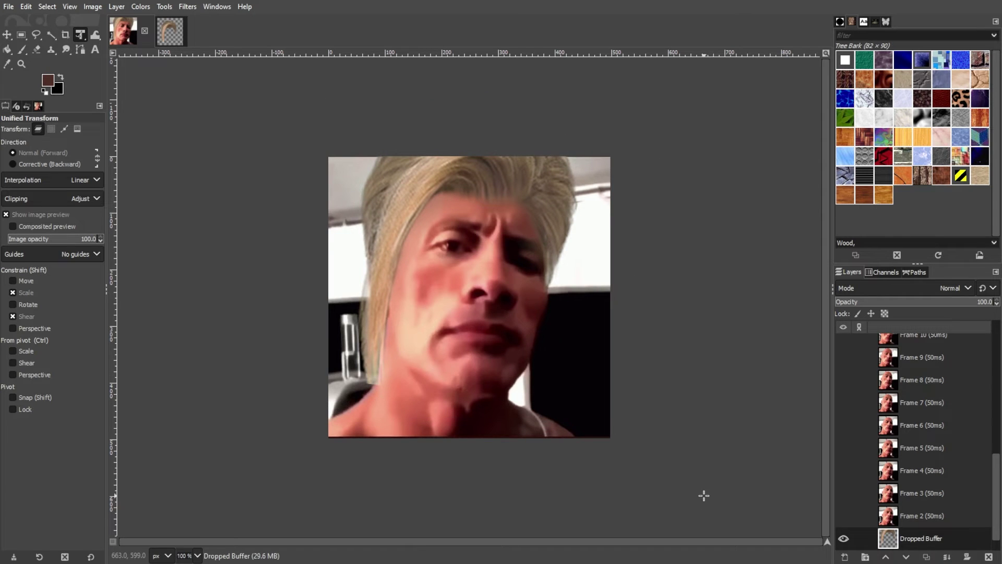
Duplicate the fitted hair layer and merge the original hair layer down into the Background frame
{"action": "scroll", "coordinate": [941, 498], "scroll_direction": "down", "scroll_amount": 1}
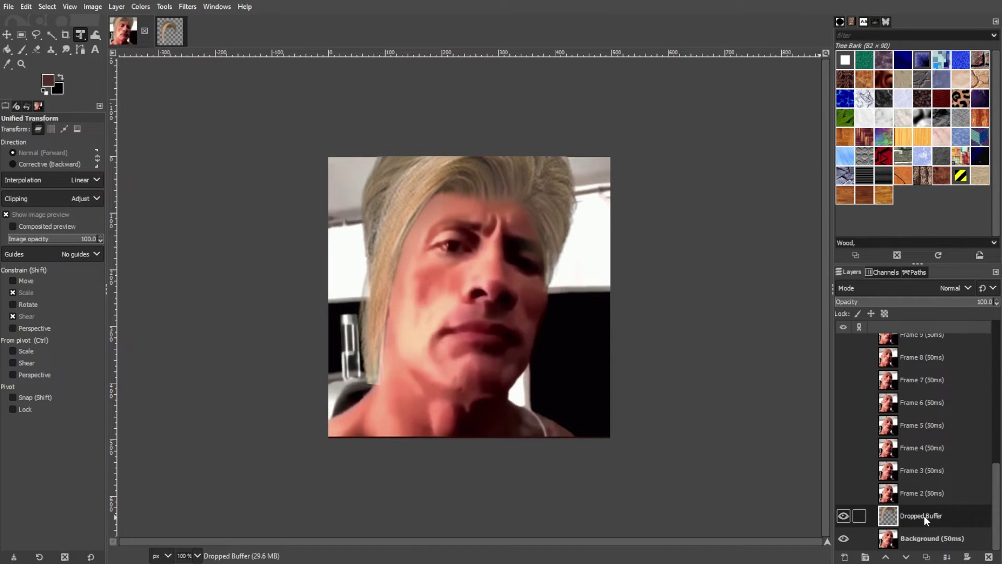
{"action": "right_click", "coordinate": [924, 515]}
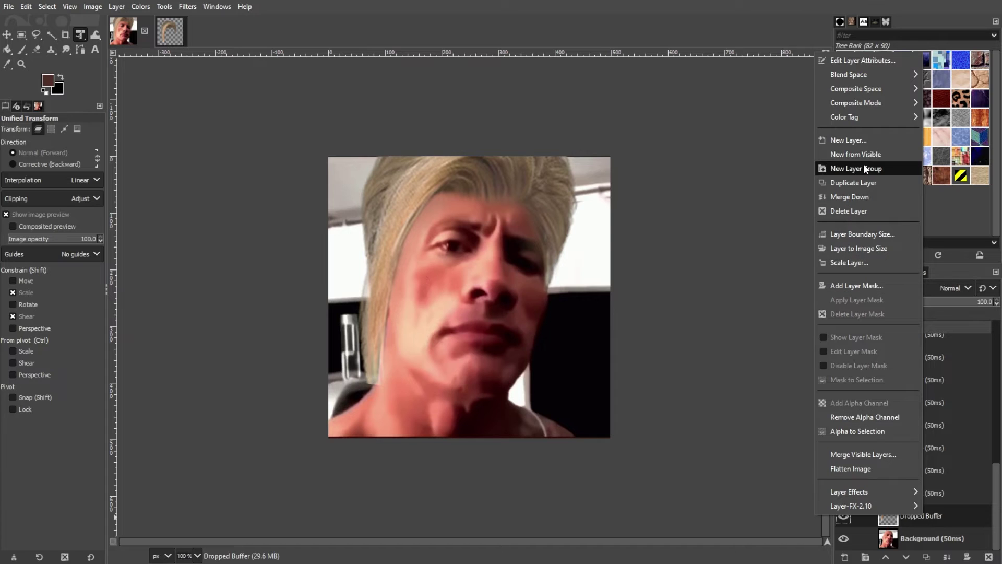
{"action": "left_click", "coordinate": [870, 186]}
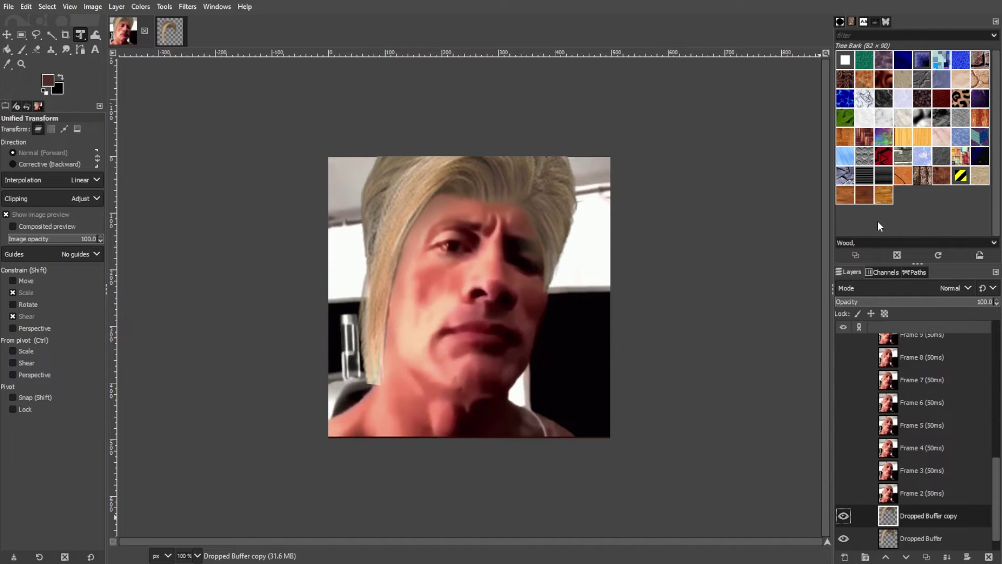
{"action": "left_click", "coordinate": [922, 540]}
{"action": "scroll", "coordinate": [922, 538], "scroll_direction": "down", "scroll_amount": 1}
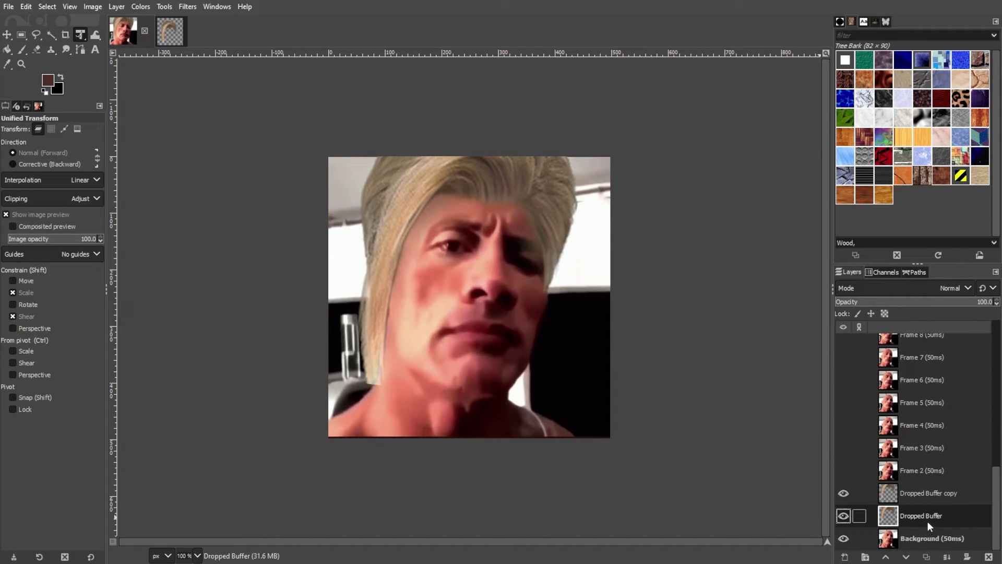
{"action": "left_click", "coordinate": [946, 560]}
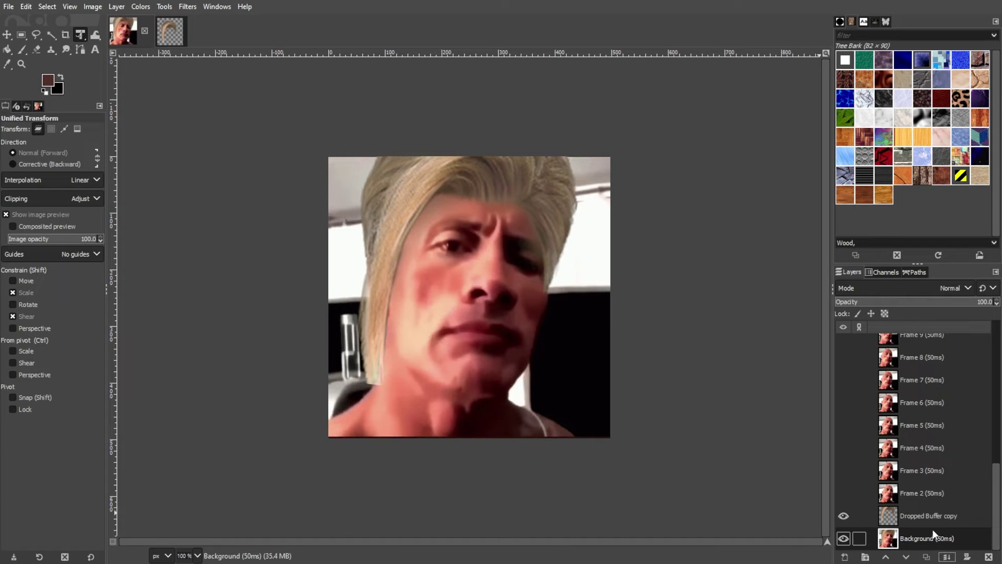
Move the hair copy above Frame 2, show that frame instead of Background, and rotate the hair slightly to fit the head
{"action": "left_click_drag", "start_coordinate": [935, 516], "coordinate": [921, 488]}
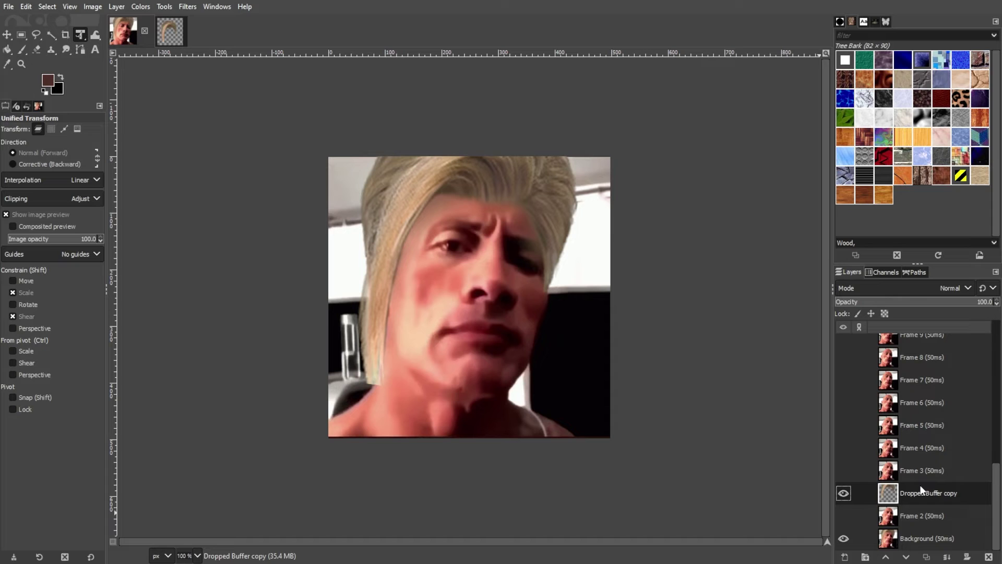
{"action": "left_click", "coordinate": [188, 130]}
{"action": "left_click_drag", "start_coordinate": [459, 297], "coordinate": [518, 291]}
{"action": "left_click", "coordinate": [846, 538]}
{"action": "left_click", "coordinate": [844, 515]}
{"action": "left_click_drag", "start_coordinate": [679, 474], "coordinate": [683, 471]}
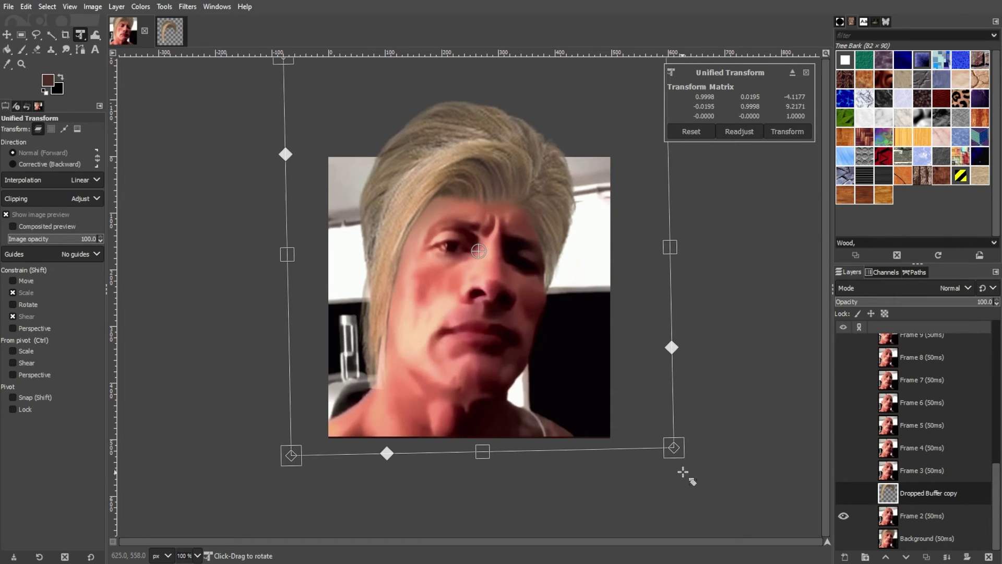
Duplicate the hair layer fitted to Frame 2 and merge one copy down into Frame 2
{"action": "key", "text": "ctrl+shift+d"}
{"action": "left_click", "coordinate": [939, 493]}
{"action": "left_click", "coordinate": [947, 557]}
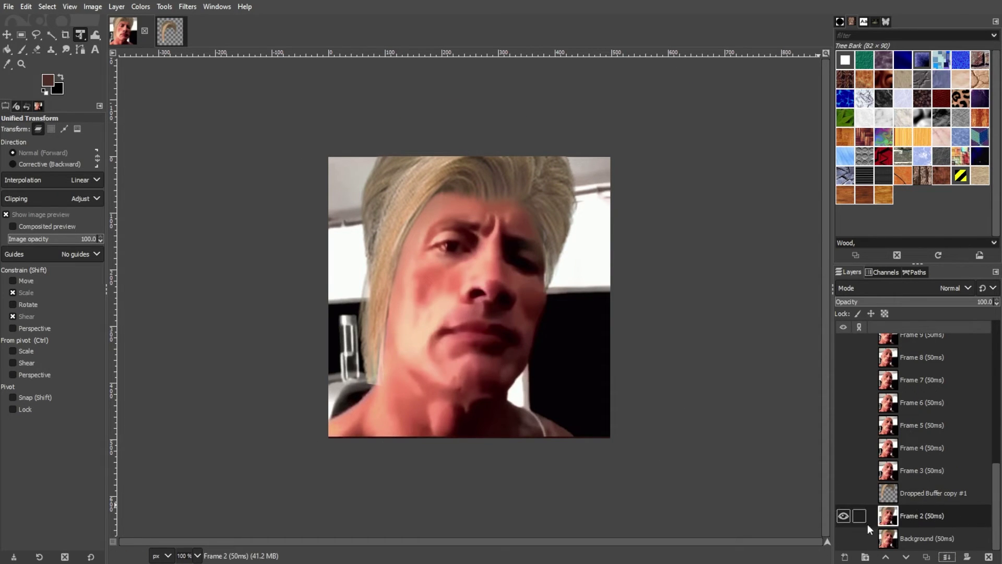
Move the remaining hair copy above Frame 3, show that frame instead of Frame 2, and nudge the hair onto the head
{"action": "left_click", "coordinate": [842, 515]}
{"action": "left_click_drag", "start_coordinate": [932, 492], "coordinate": [929, 465]}
{"action": "left_click", "coordinate": [843, 492]}
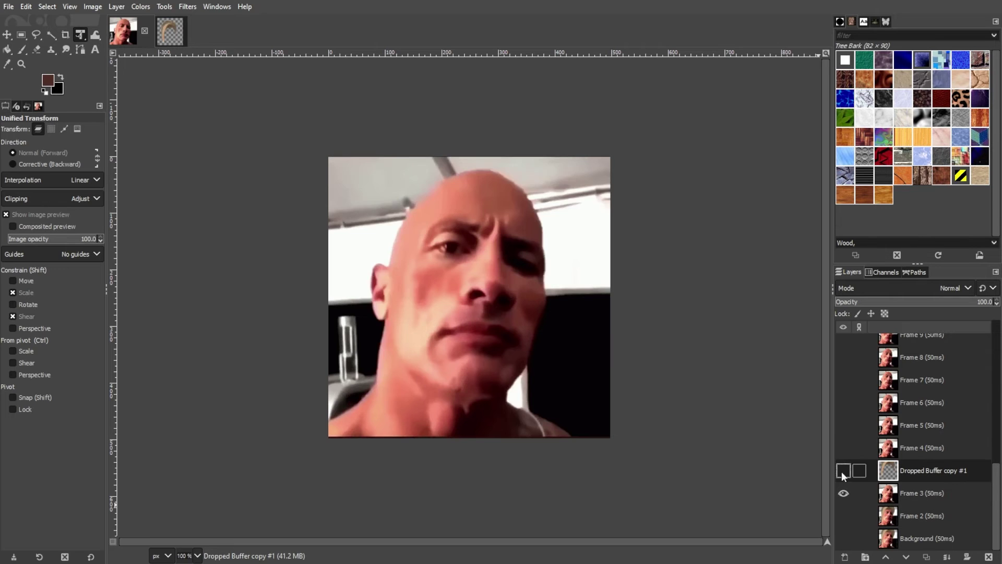
{"action": "left_click", "coordinate": [843, 471]}
{"action": "left_click_drag", "start_coordinate": [626, 313], "coordinate": [624, 310]}
Duplicate the hair layer fitted to Frame 3 and merge one copy down into Frame 3
{"action": "left_click", "coordinate": [926, 556]}
{"action": "left_click", "coordinate": [934, 491]}
{"action": "left_click", "coordinate": [946, 557]}
Move the remaining hair copy above Frame 4, show that frame instead of Frame 3, and shift and rotate the hair to fit
{"action": "left_click_drag", "start_coordinate": [932, 473], "coordinate": [930, 441]}
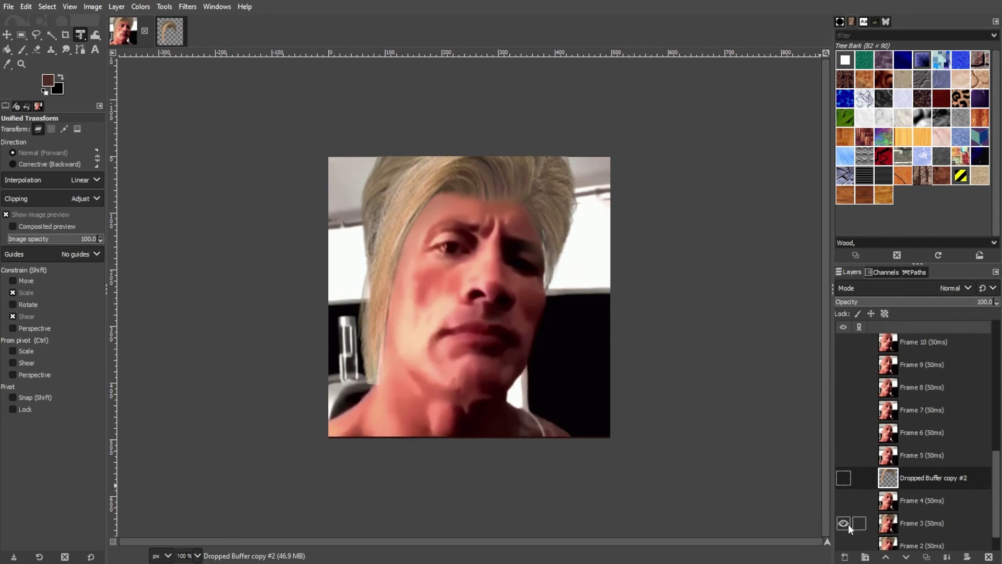
{"action": "left_click", "coordinate": [843, 523]}
{"action": "left_click", "coordinate": [844, 500]}
{"action": "left_click", "coordinate": [843, 478]}
{"action": "left_click_drag", "start_coordinate": [577, 286], "coordinate": [577, 290]}
{"action": "left_click_drag", "start_coordinate": [688, 381], "coordinate": [690, 378]}
Duplicate the hair layer fitted to Frame 4 and merge one copy down into Frame 4
{"action": "left_click", "coordinate": [926, 556]}
{"action": "left_click", "coordinate": [946, 557]}
Move the remaining hair copy above Frame 5, show that frame instead of Frame 4, and shift and rotate the hair to fit
{"action": "left_click_drag", "start_coordinate": [929, 465], "coordinate": [923, 435]}
{"action": "left_click", "coordinate": [843, 507]}
{"action": "left_click", "coordinate": [843, 485]}
{"action": "left_click_drag", "start_coordinate": [617, 418], "coordinate": [613, 417]}
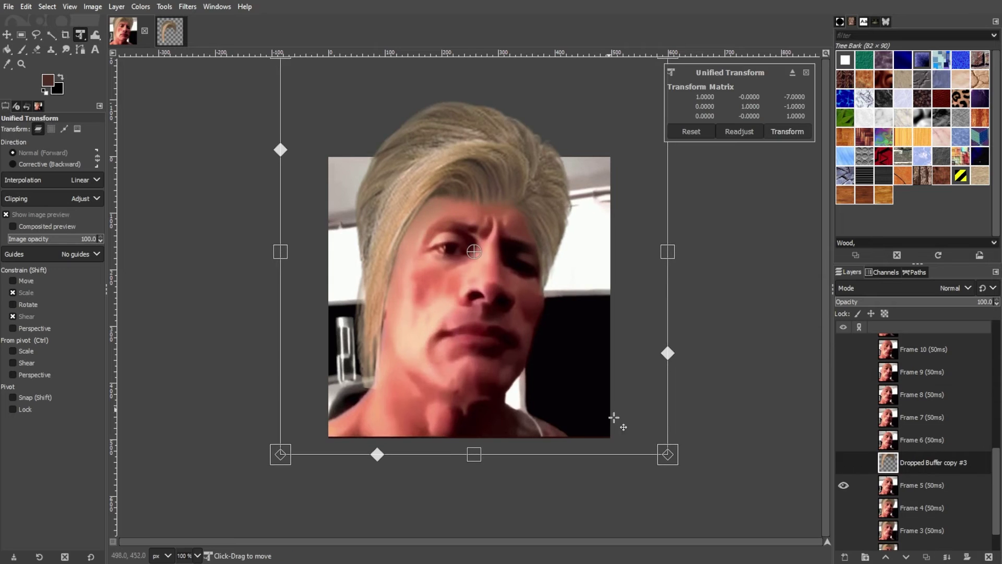
{"action": "left_click_drag", "start_coordinate": [694, 439], "coordinate": [698, 434]}
Duplicate the hair layer fitted to Frame 5 and merge one copy down into Frame 5
{"action": "left_click", "coordinate": [927, 557]}
{"action": "left_click", "coordinate": [946, 557]}
Move the remaining hair copy above Frame 6, show that frame instead of Frame 5, and shift the hair onto the head
{"action": "left_click", "coordinate": [844, 462]}
{"action": "left_click", "coordinate": [843, 417]}
{"action": "left_click_drag", "start_coordinate": [928, 439], "coordinate": [924, 412]}
{"action": "left_click_drag", "start_coordinate": [548, 229], "coordinate": [547, 229]}
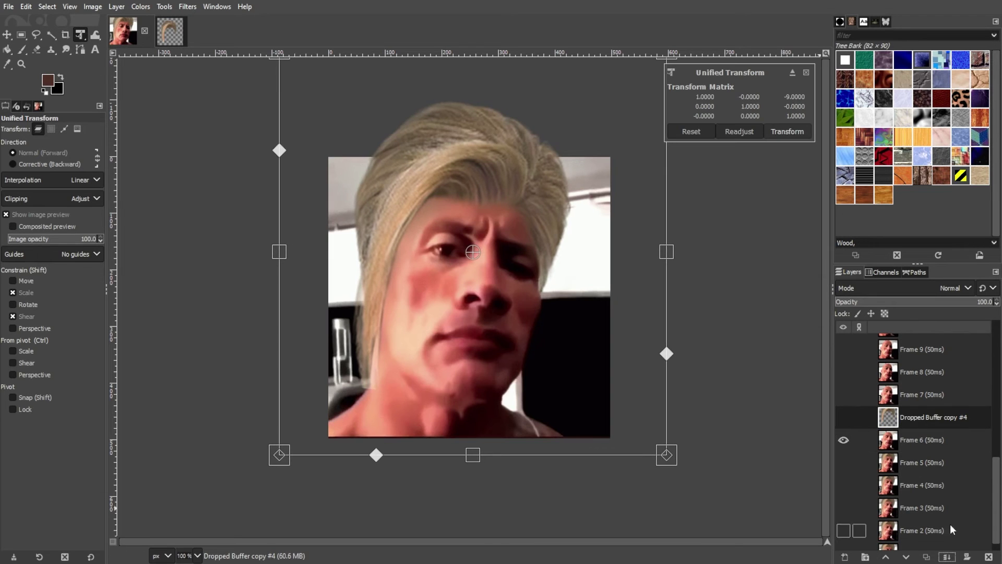
Merge a duplicate of the fitted hair into Frame 6, and fit the remaining copy above Frame 7 with that frame shown
{"action": "left_click", "coordinate": [926, 556]}
{"action": "left_click", "coordinate": [946, 556]}
{"action": "left_click_drag", "start_coordinate": [920, 407], "coordinate": [922, 373]}
{"action": "left_click", "coordinate": [843, 455]}
{"action": "left_click", "coordinate": [843, 432]}
{"action": "left_click", "coordinate": [843, 409]}
{"action": "left_click_drag", "start_coordinate": [678, 484], "coordinate": [673, 489]}
Duplicate the hair layer fitted to Frame 7 and merge one copy down into Frame 7
{"action": "left_click", "coordinate": [927, 557]}
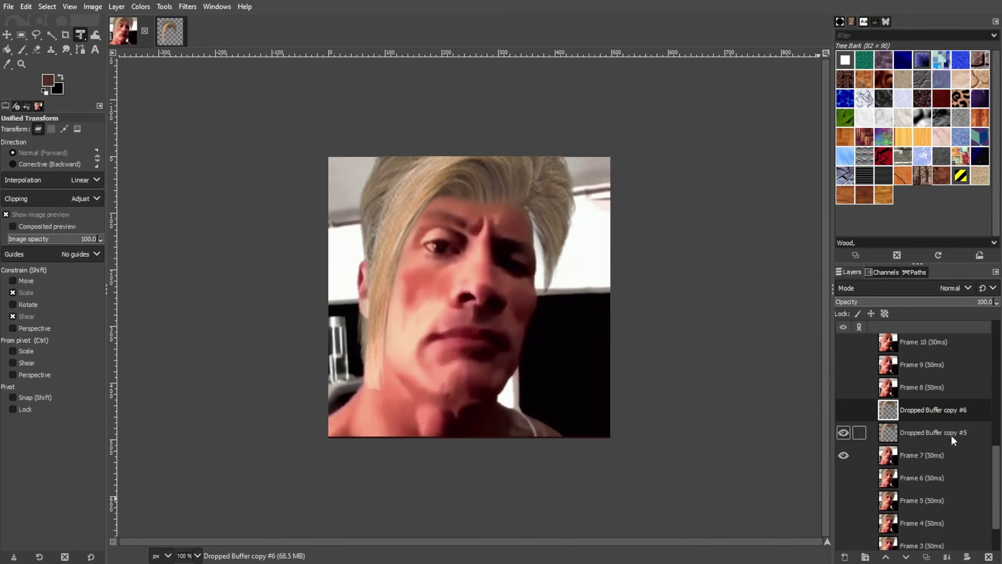
{"action": "left_click", "coordinate": [951, 434]}
{"action": "left_click", "coordinate": [946, 557]}
Shift the hair to fit Frame 8 and merge one of two copies into it, placing the other above Frame 9
{"action": "left_click", "coordinate": [843, 455]}
{"action": "left_click_drag", "start_coordinate": [550, 222], "coordinate": [543, 220]}
{"action": "left_click", "coordinate": [927, 557]}
{"action": "left_click_drag", "start_coordinate": [955, 457], "coordinate": [955, 424]}
{"action": "left_click", "coordinate": [946, 557]}
Show Frame 9 and the hair copy above it, and shift and rotate the hair to fit the head
{"action": "left_click", "coordinate": [843, 462]}
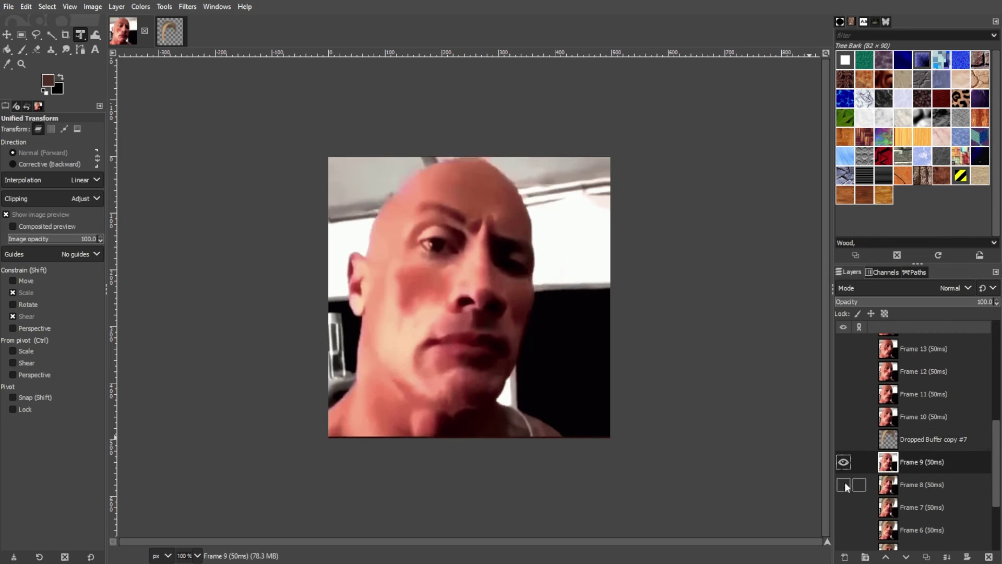
{"action": "left_click", "coordinate": [844, 439]}
{"action": "left_click_drag", "start_coordinate": [552, 229], "coordinate": [543, 227]}
{"action": "left_click_drag", "start_coordinate": [679, 466], "coordinate": [667, 477]}
{"action": "left_click_drag", "start_coordinate": [557, 324], "coordinate": [555, 319]}
{"action": "key", "text": "Return"}
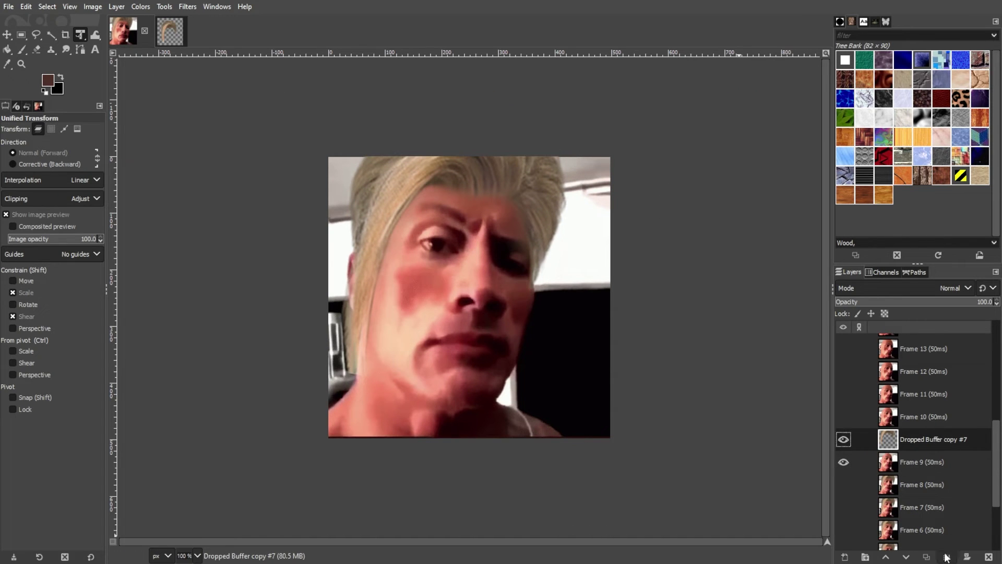
Duplicate the hair layer fitted to Frame 9 and merge one copy down into Frame 9
{"action": "scroll", "coordinate": [862, 420], "scroll_direction": "down", "scroll_amount": 2}
{"action": "left_click", "coordinate": [843, 462], "text": "shift"}
{"action": "left_click", "coordinate": [843, 394], "text": "shift"}
{"action": "left_click", "coordinate": [926, 557]}
{"action": "left_click", "coordinate": [843, 394]}
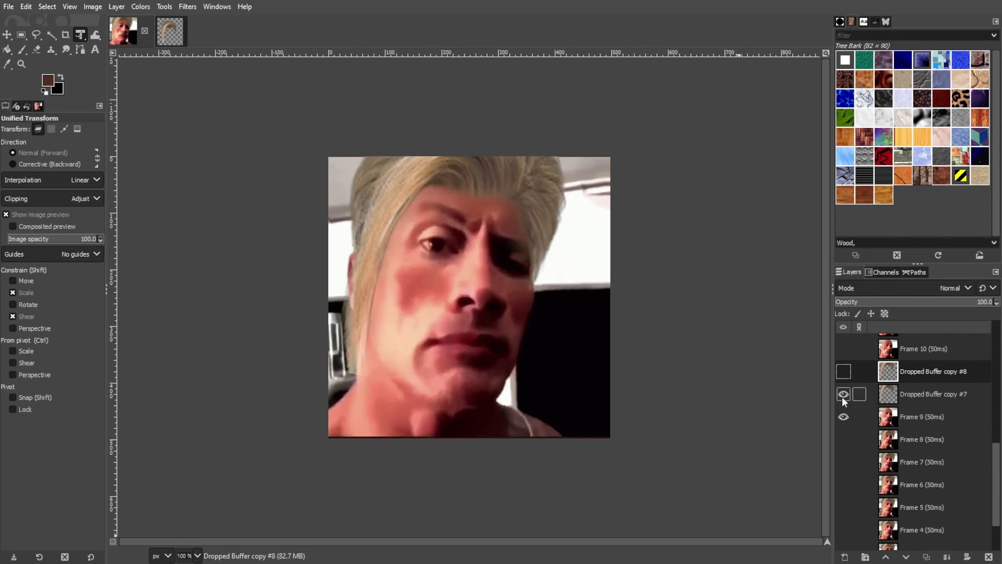
{"action": "left_click", "coordinate": [929, 394]}
{"action": "left_click", "coordinate": [946, 557]}
Move the remaining hair copy above Frame 10, show that frame instead of Frame 9, and shift the hair onto the head
{"action": "scroll", "coordinate": [934, 420], "scroll_direction": "up", "scroll_amount": 2}
{"action": "left_click_drag", "start_coordinate": [934, 438], "coordinate": [934, 415]}
{"action": "left_click", "coordinate": [843, 438], "text": "shift"}
{"action": "left_click", "coordinate": [843, 415]}
{"action": "left_click", "coordinate": [534, 219]}
{"action": "left_click", "coordinate": [929, 420]}
{"action": "left_click_drag", "start_coordinate": [537, 178], "coordinate": [540, 173]}
Duplicate the hair layer fitted to Frame 10 and merge one copy down into Frame 10
{"action": "key", "text": "ctrl+shift+d"}
{"action": "left_click", "coordinate": [843, 416], "text": "shift"}
{"action": "left_click", "coordinate": [843, 461]}
{"action": "left_click", "coordinate": [946, 556]}
Fit the remaining hair copy above Frame 11 with that frame shown, and merge a duplicate down into Frame 11
{"action": "scroll", "coordinate": [932, 432], "scroll_direction": "up", "scroll_amount": 1}
{"action": "left_click_drag", "start_coordinate": [932, 452], "coordinate": [930, 430]}
{"action": "left_click", "coordinate": [843, 452], "text": "shift"}
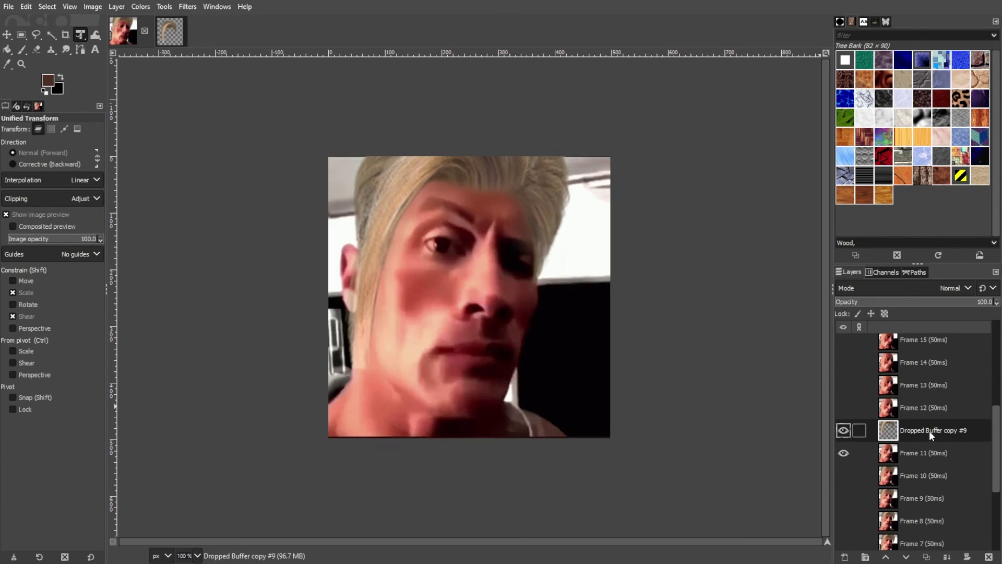
{"action": "left_click_drag", "start_coordinate": [537, 178], "coordinate": [540, 177]}
{"action": "left_click", "coordinate": [927, 557]}
{"action": "left_click", "coordinate": [946, 556]}
Place the remaining hair copy over Frame 12 and duplicate it
{"action": "scroll", "coordinate": [927, 452], "scroll_direction": "up", "scroll_amount": 2}
{"action": "left_click", "coordinate": [541, 219]}
{"action": "left_click_drag", "start_coordinate": [919, 496], "coordinate": [944, 448]}
{"action": "left_click", "coordinate": [926, 556]}
Show Frame 13 with the hair copy above it, and shift the hair 5 px right and 4 px up
{"action": "left_click", "coordinate": [844, 430], "text": "shift"}
{"action": "left_click", "coordinate": [843, 452]}
{"action": "left_click", "coordinate": [929, 452]}
{"action": "left_click", "coordinate": [541, 219]}
{"action": "left_click", "coordinate": [933, 431]}
{"action": "left_click_drag", "start_coordinate": [537, 178], "coordinate": [540, 176]}
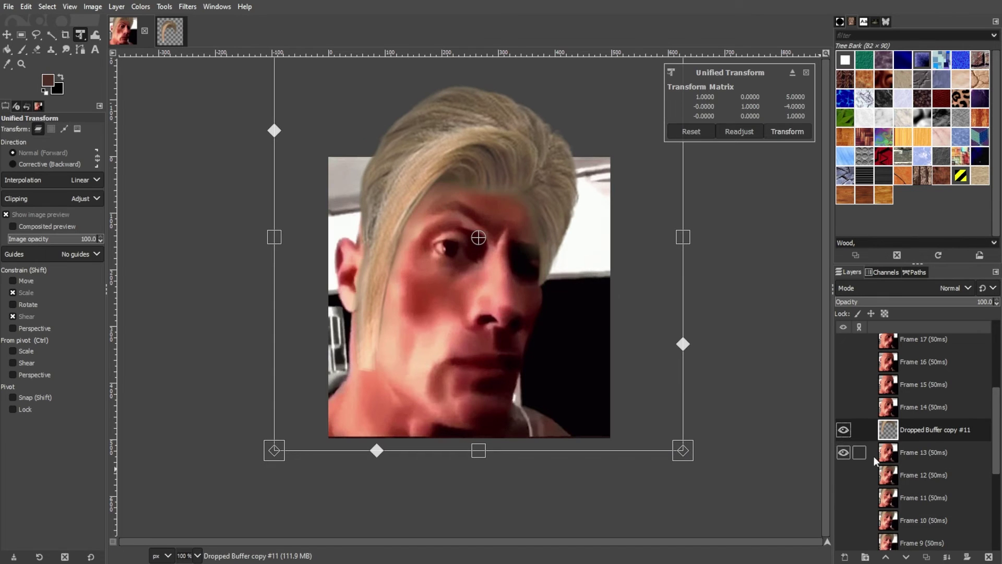
{"action": "left_click", "coordinate": [787, 131]}
Duplicate the hair fitted to Frame 13, place one copy above Frame 14 with that frame shown, and merge the other into Frame 13
{"action": "key", "text": "ctrl+shift+d"}
{"action": "left_click_drag", "start_coordinate": [916, 429], "coordinate": [913, 402]}
{"action": "scroll", "coordinate": [913, 427], "scroll_direction": "down", "scroll_amount": 1}
{"action": "left_click", "coordinate": [843, 377], "text": "shift"}
{"action": "left_click", "coordinate": [843, 400]}
{"action": "left_click", "coordinate": [919, 423]}
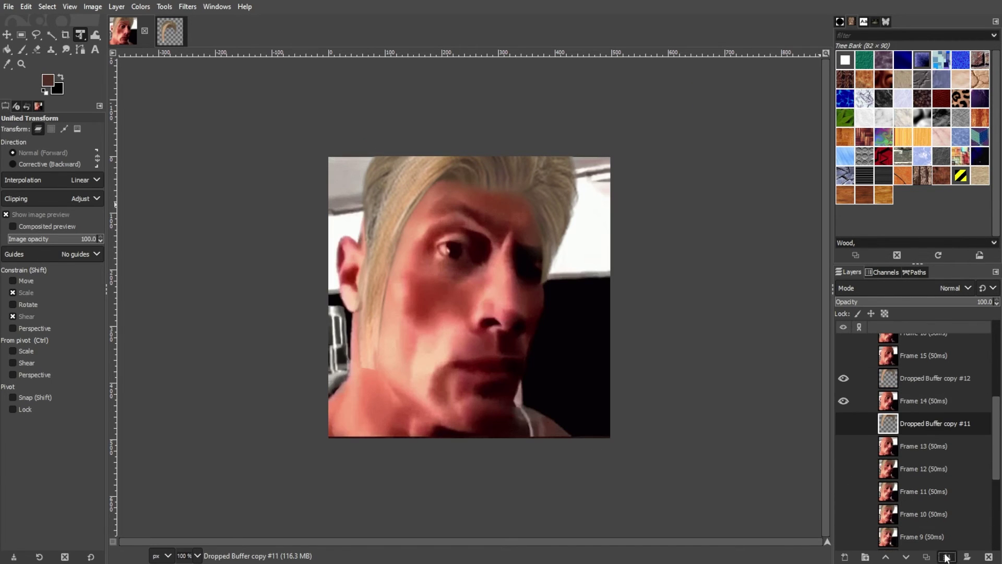
{"action": "left_click", "coordinate": [946, 557]}
Shift the hair copy above Frame 14 slightly to the right to fit the head
{"action": "left_click", "coordinate": [913, 416]}
{"action": "left_click", "coordinate": [542, 204]}
{"action": "left_click_drag", "start_coordinate": [541, 198], "coordinate": [547, 198]}
{"action": "left_click", "coordinate": [787, 131]}
Duplicate the hair fitted to Frame 14, place one copy above Frame 15, and merge the other into Frame 14
{"action": "left_click", "coordinate": [926, 557]}
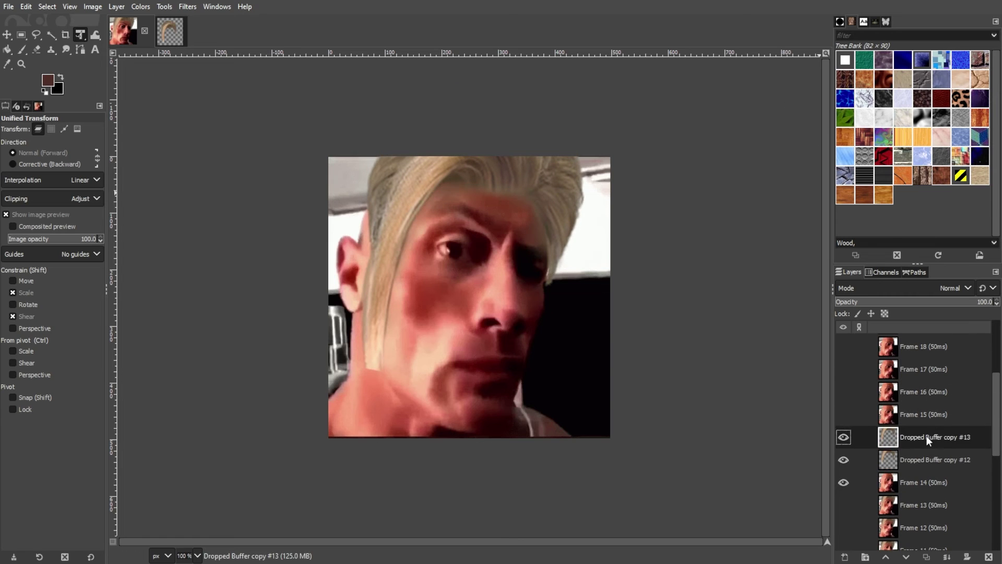
{"action": "left_click_drag", "start_coordinate": [926, 436], "coordinate": [926, 412]}
{"action": "left_click", "coordinate": [928, 460]}
{"action": "left_click", "coordinate": [946, 557]}
Fit the hair to Frame 15 with that frame shown, and merge a duplicate of it down into Frame 15
{"action": "left_click", "coordinate": [844, 473], "text": "shift"}
{"action": "left_click", "coordinate": [558, 212]}
{"action": "left_click", "coordinate": [787, 131]}
{"action": "left_click", "coordinate": [926, 556]}
{"action": "left_click", "coordinate": [946, 557]}
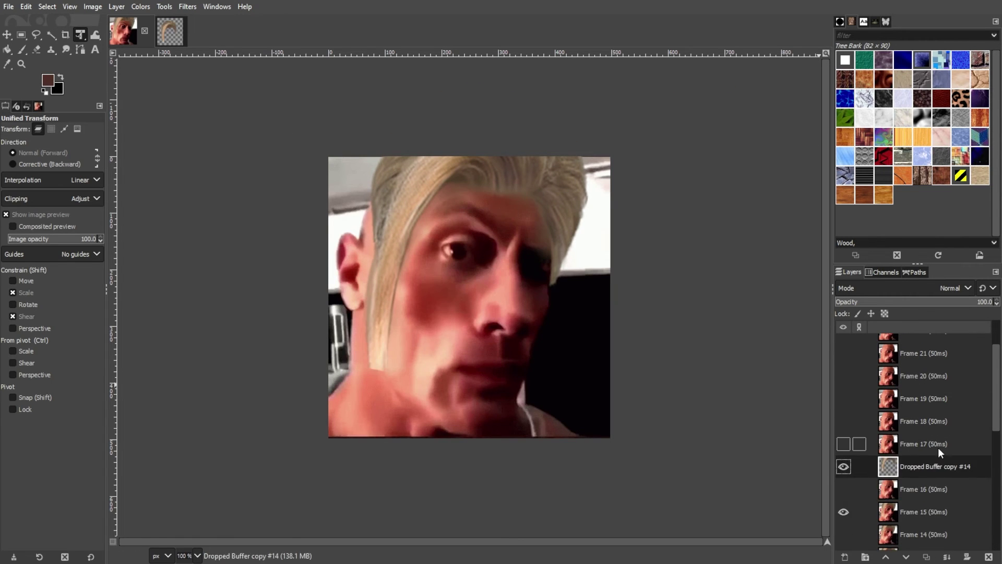
Show Frame 16 instead of Frame 15 and shift the hair copy above it slightly down to fit
{"action": "left_click", "coordinate": [844, 489], "text": "shift"}
{"action": "left_click", "coordinate": [843, 466]}
{"action": "left_click_drag", "start_coordinate": [522, 177], "coordinate": [522, 182]}
{"action": "left_click", "coordinate": [786, 131]}
Duplicate the hair fitted to Frame 16, place one copy above Frame 17, and merge the other into Frame 16
{"action": "left_click", "coordinate": [926, 557]}
{"action": "left_click_drag", "start_coordinate": [919, 466], "coordinate": [918, 439]}
{"action": "left_click", "coordinate": [947, 557]}
Show Frame 17 instead of Frame 16, and shift and slightly rotate the hair copy to fit the head
{"action": "left_click", "coordinate": [843, 473], "text": "shift"}
{"action": "left_click", "coordinate": [843, 451]}
{"action": "left_click_drag", "start_coordinate": [709, 475], "coordinate": [707, 479]}
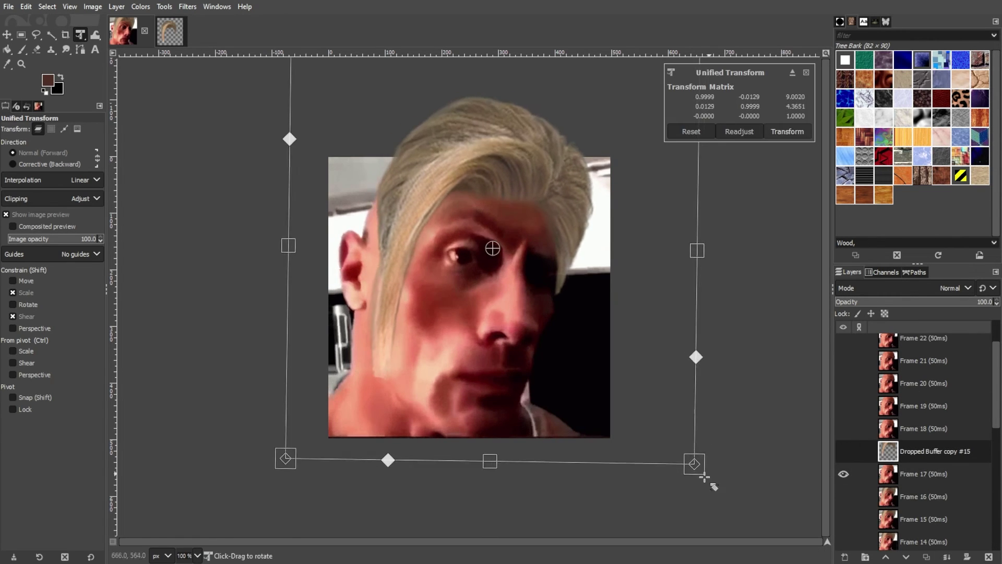
{"action": "left_click", "coordinate": [787, 131]}
Duplicate the hair fitted to Frame 17, place one copy above Frame 18, and merge the other into Frame 17
{"action": "left_click", "coordinate": [926, 556]}
{"action": "left_click_drag", "start_coordinate": [929, 452], "coordinate": [935, 417]}
{"action": "left_click", "coordinate": [929, 454]}
{"action": "left_click", "coordinate": [946, 557]}
Show Frame 18 with the hair above it, duplicate the hair and merge one copy down into the frame
{"action": "left_click", "coordinate": [843, 488], "text": "shift"}
{"action": "left_click", "coordinate": [843, 465]}
{"action": "left_click", "coordinate": [844, 503]}
{"action": "left_click", "coordinate": [843, 481]}
{"action": "key", "text": "ctrl+shift+d"}
{"action": "left_click", "coordinate": [919, 481]}
{"action": "left_click", "coordinate": [946, 556]}
Fit and merge hair copies into Frames 19 and 20, and show Frame 21 with the remaining copy above it
{"action": "left_click", "coordinate": [844, 458]}
{"action": "left_click", "coordinate": [787, 131]}
{"action": "key", "text": "ctrl+shift+d"}
{"action": "left_click", "coordinate": [947, 557]}
{"action": "left_click", "coordinate": [843, 458]}
{"action": "left_click", "coordinate": [843, 458]}
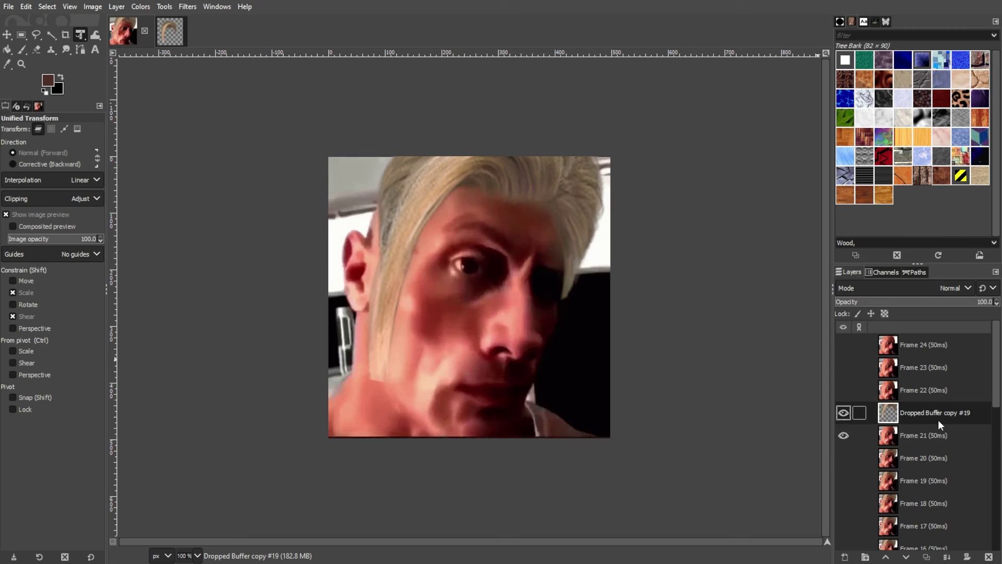
Merge duplicates of the hair into Frames 21 and 22, and place the remaining copy above Frame 23 with that frame shown
{"action": "key", "text": "ctrl+shift+d"}
{"action": "left_click", "coordinate": [920, 431]}
{"action": "left_click", "coordinate": [933, 412]}
{"action": "left_click", "coordinate": [946, 557]}
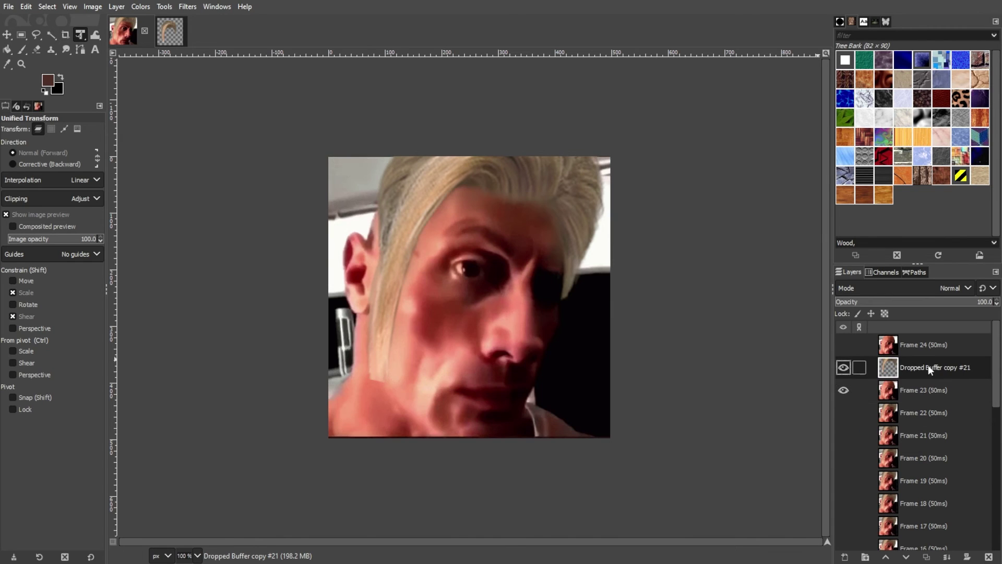
Duplicate the hair layer above Frame 23 and merge one copy down into Frame 23
{"action": "left_click", "coordinate": [926, 557]}
{"action": "left_click", "coordinate": [942, 391]}
{"action": "left_click", "coordinate": [946, 557]}
Move the last hair copy above Frame 24, show that frame instead of Frame 23, and merge the hair into it
{"action": "left_click", "coordinate": [843, 390]}
{"action": "left_click_drag", "start_coordinate": [928, 368], "coordinate": [928, 339]}
{"action": "left_click", "coordinate": [843, 368]}
{"action": "left_click", "coordinate": [945, 557]}
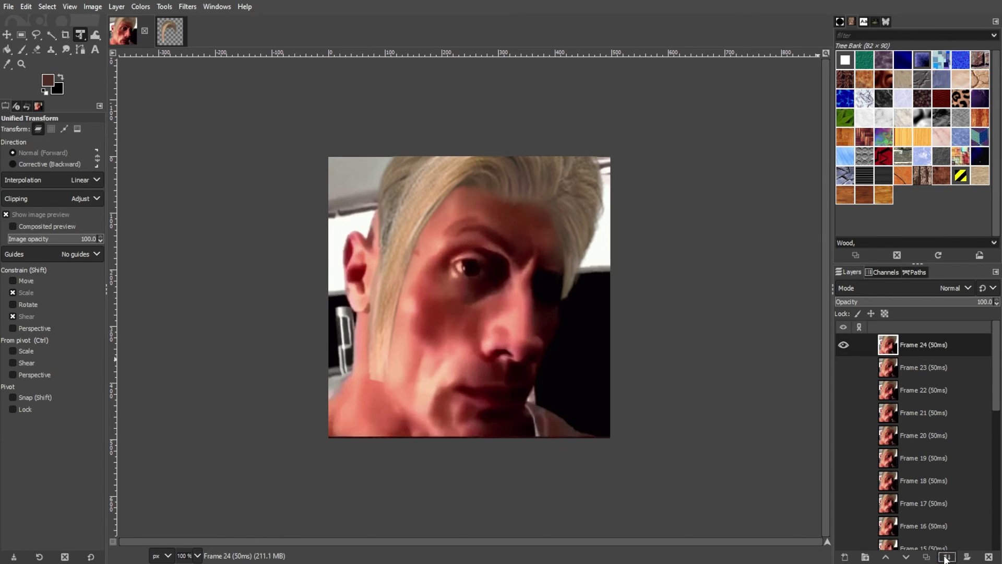
Make all frame layers visible and check them from Frame 24 down to Background
{"action": "left_click", "coordinate": [843, 345], "text": "shift"}
{"action": "scroll", "coordinate": [912, 438], "scroll_direction": "down", "scroll_amount": 8}
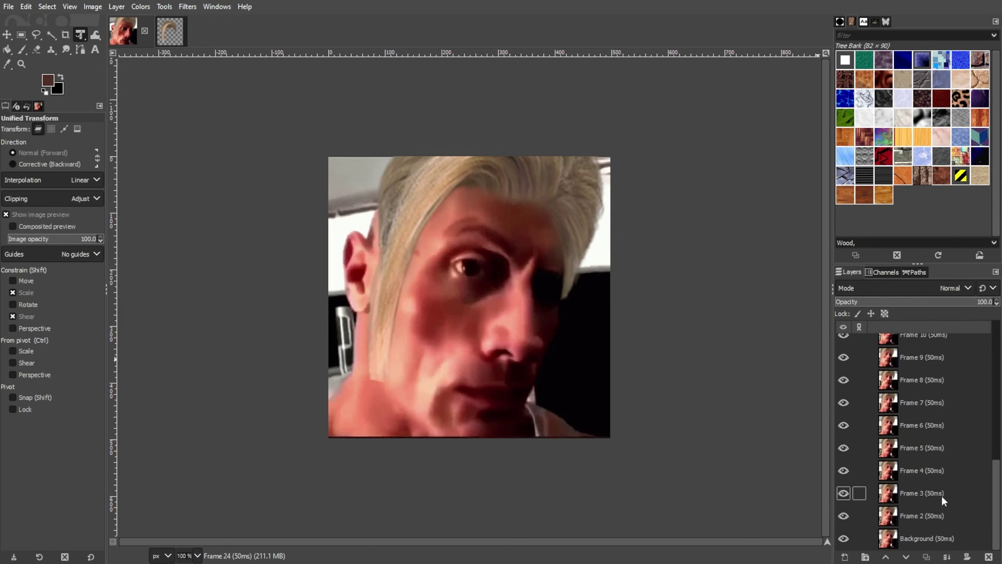
{"action": "scroll", "coordinate": [944, 501], "scroll_direction": "up", "scroll_amount": 8}
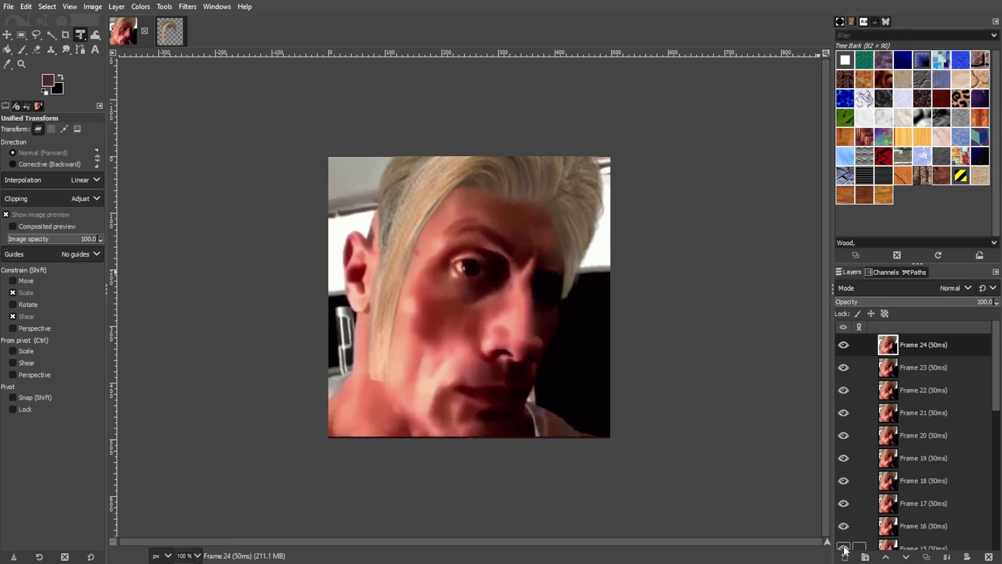
Start exporting the image and set the export file name to the-rock-rock_1.gif
{"action": "left_click", "coordinate": [5, 9]}
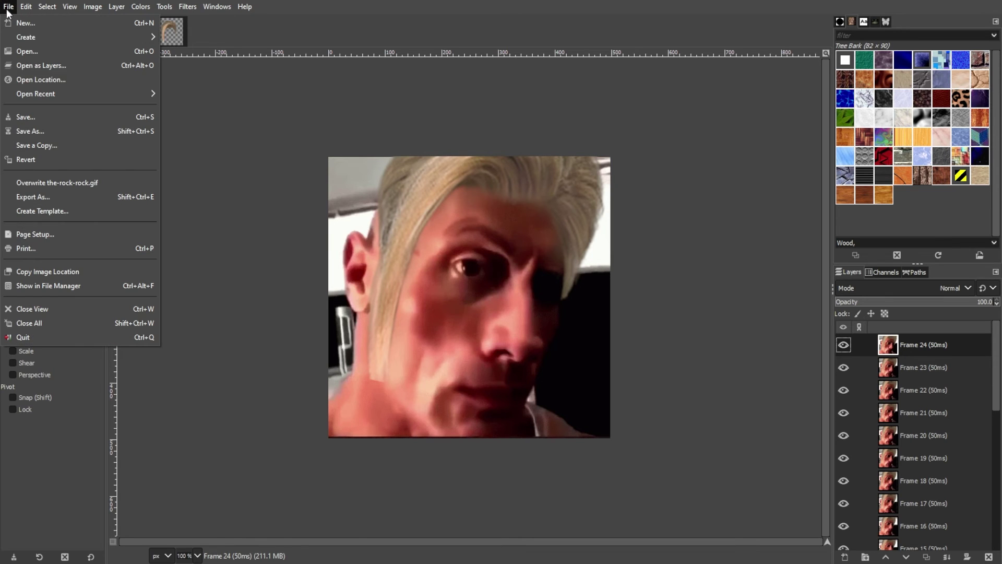
{"action": "left_click", "coordinate": [72, 193]}
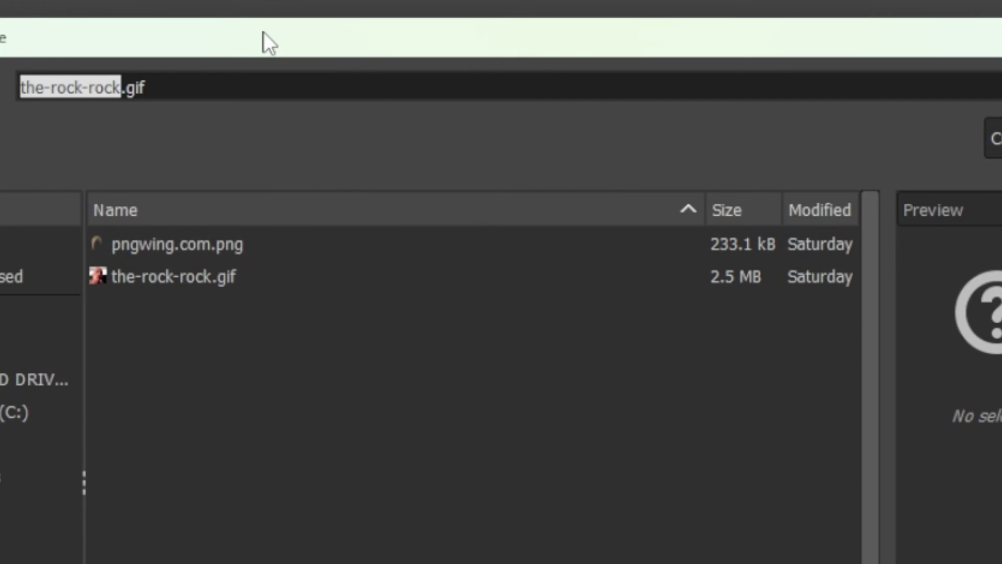
{"action": "mouse_move", "coordinate": [154, 83]}
{"action": "left_mouse_down"}
{"action": "mouse_move", "coordinate": [116, 83]}
{"action": "mouse_move", "coordinate": [134, 83]}
{"action": "left_mouse_up"}
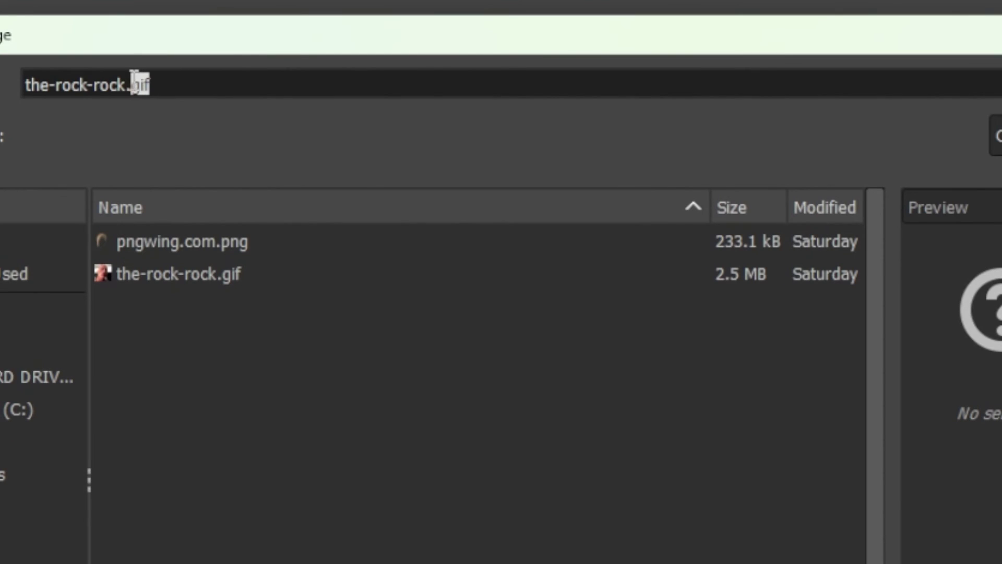
{"action": "left_click", "coordinate": [178, 80]}
{"action": "left_click", "coordinate": [127, 84]}
{"action": "type", "text": "_1"}
Export the GIF with the As animation option enabled
{"action": "left_click", "coordinate": [581, 433]}
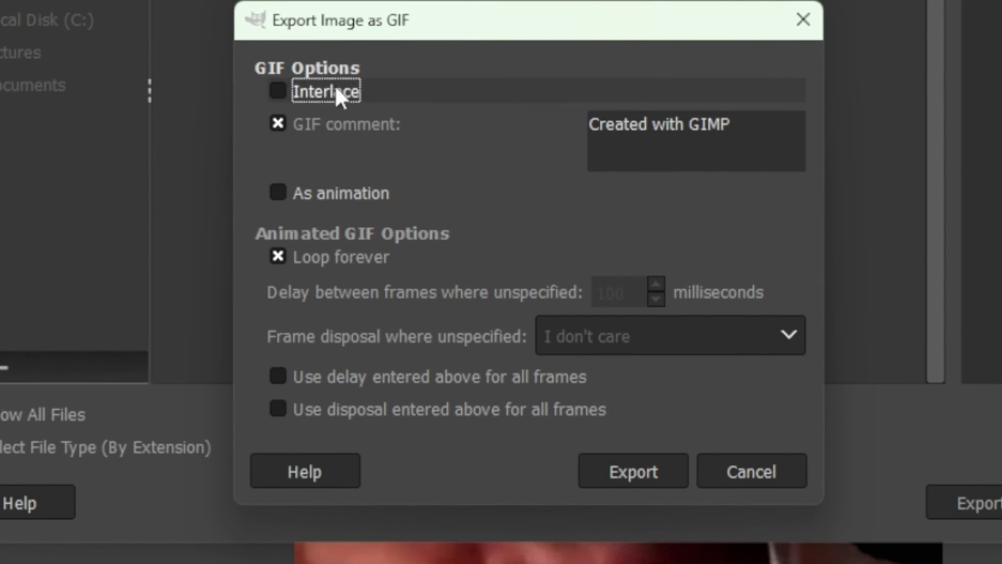
{"action": "left_click", "coordinate": [348, 189]}
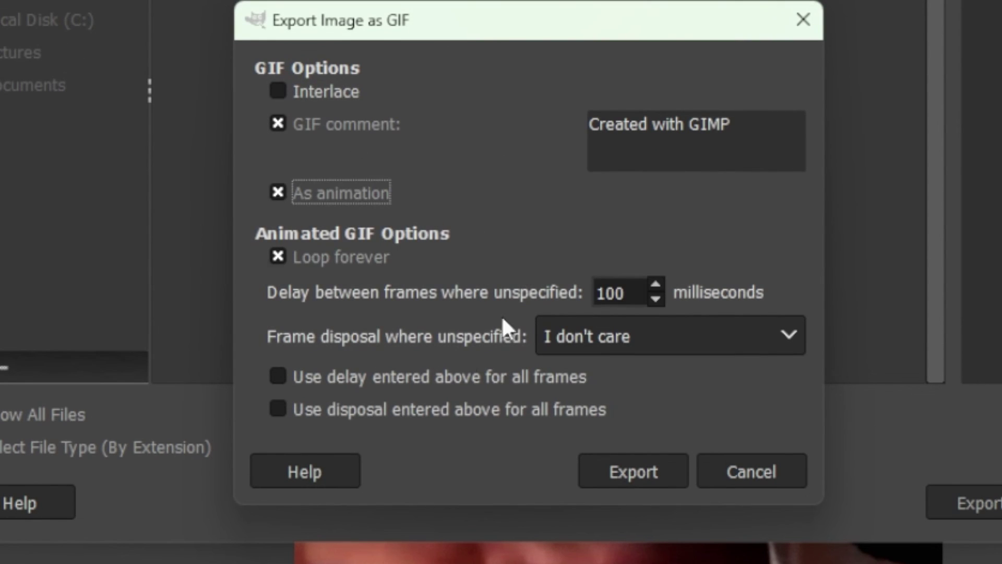
{"action": "left_click", "coordinate": [672, 475]}
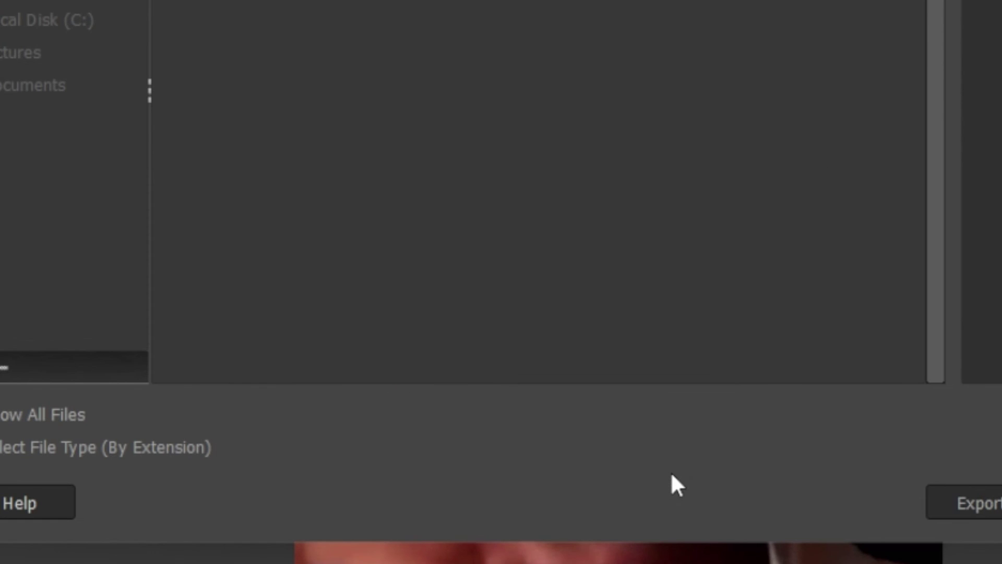